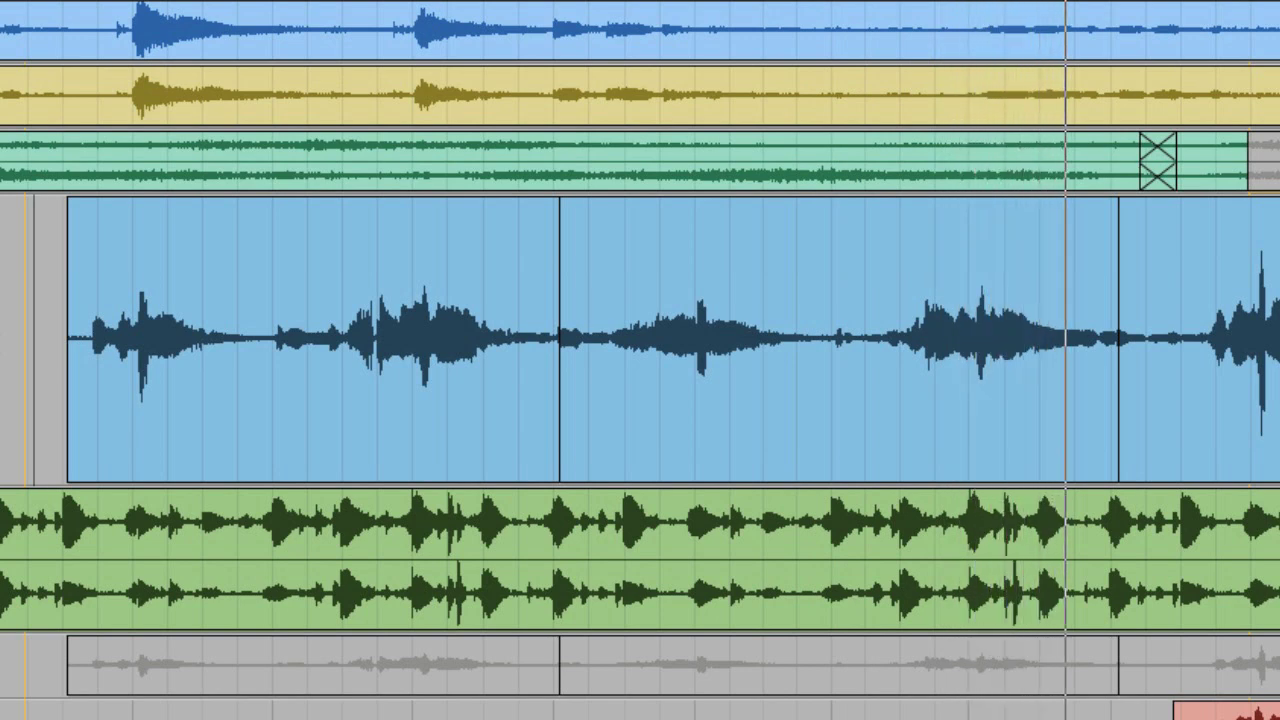
Solo the RfChVxd302 vocal track and separate the end of its first phrase into its own region.
key("space")
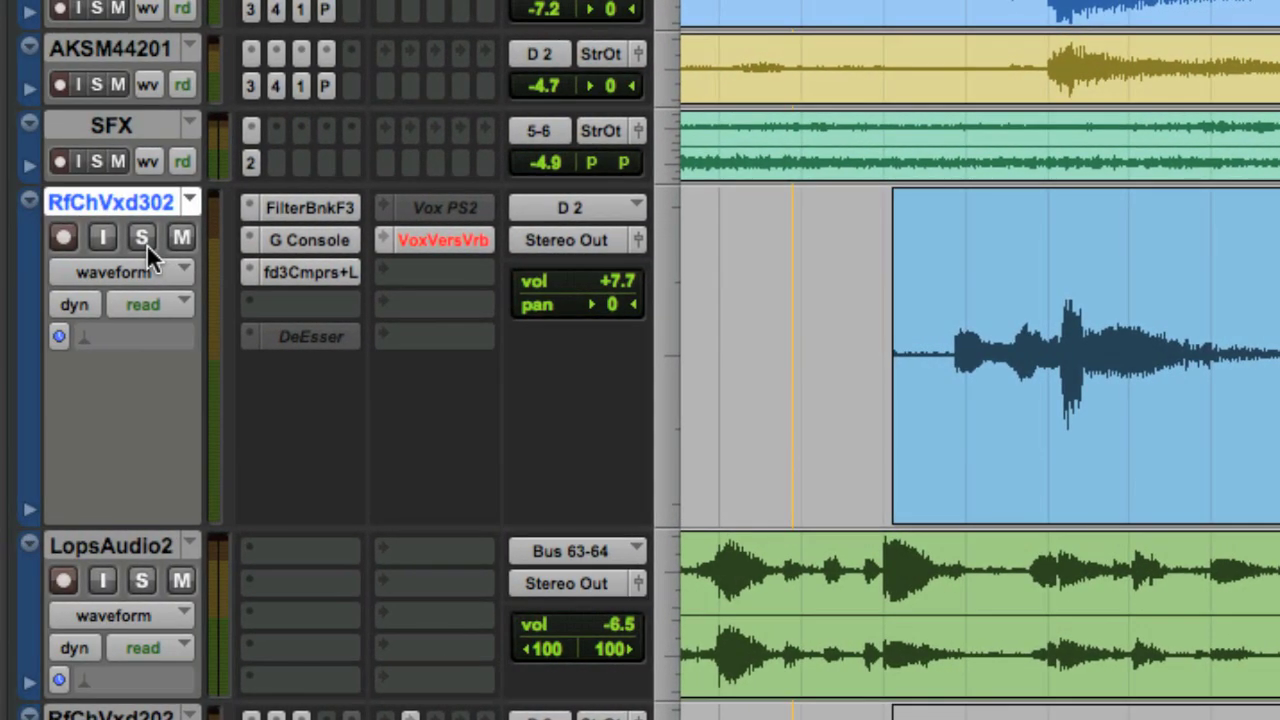
left_click(143, 240)
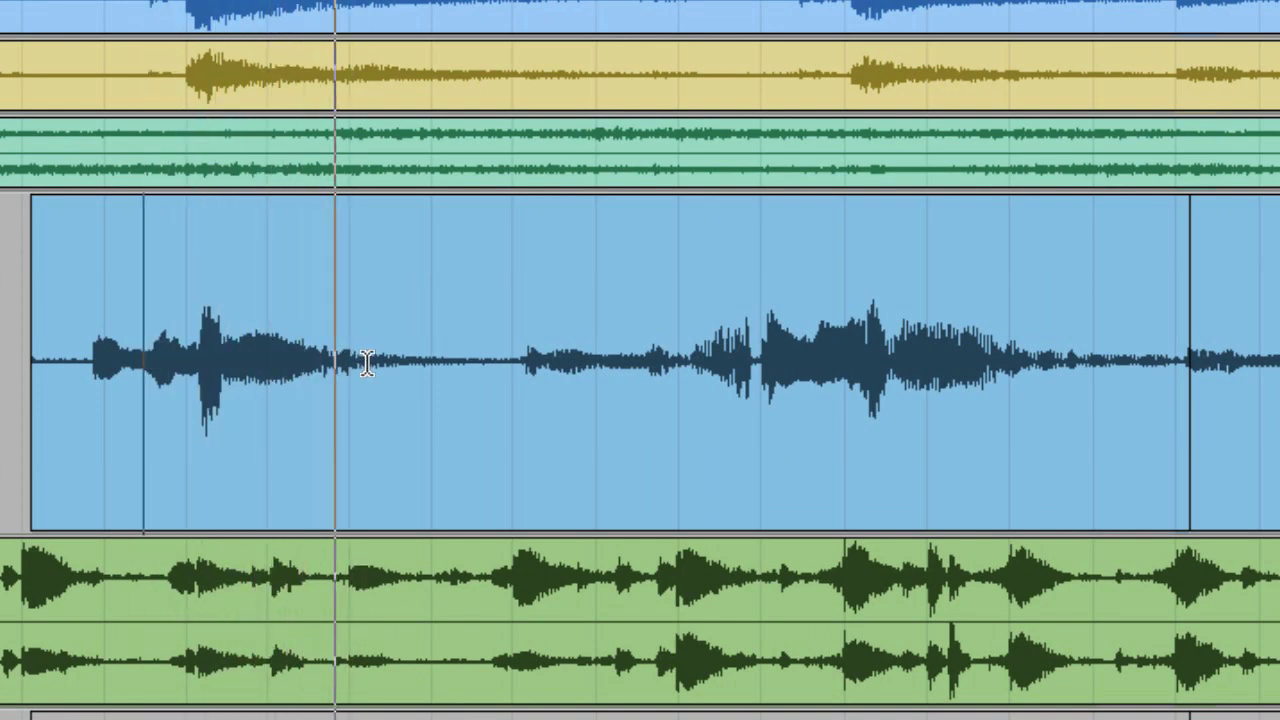
left_click(437, 352, "shift")
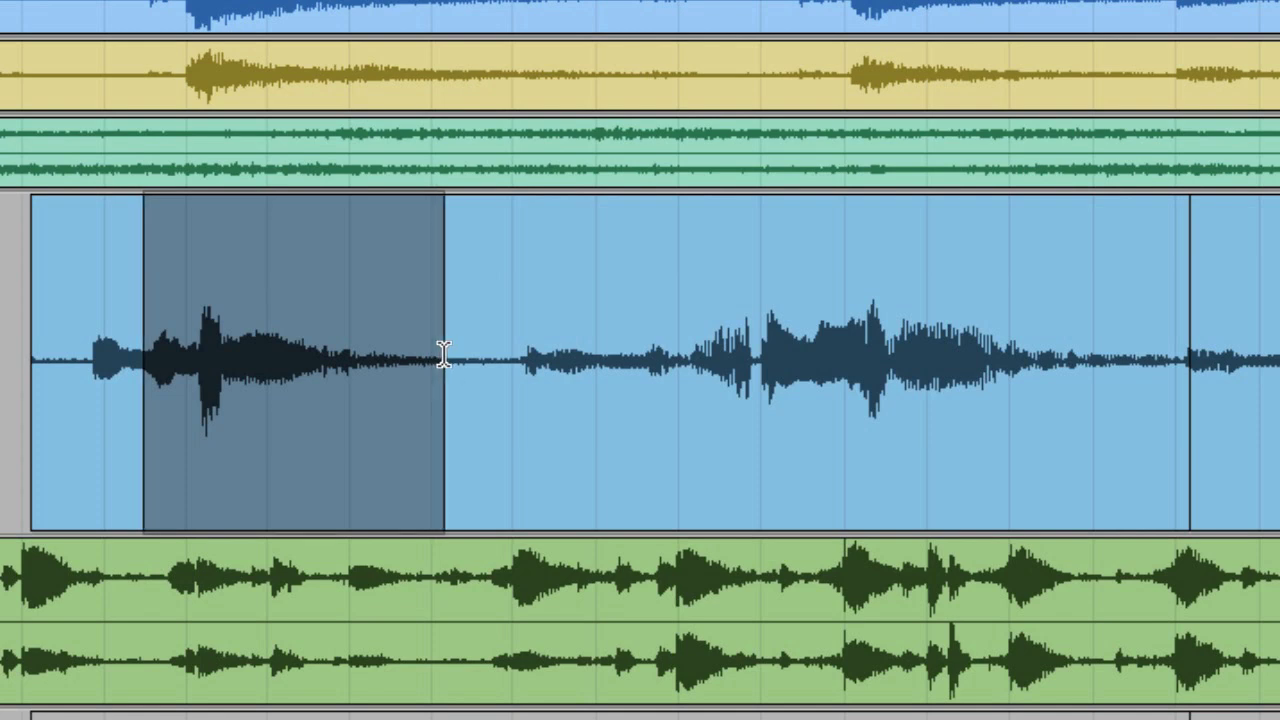
left_click(466, 354)
Play the soloed vocal to locate the end of the second phrase and separate it into its own region.
key("space")
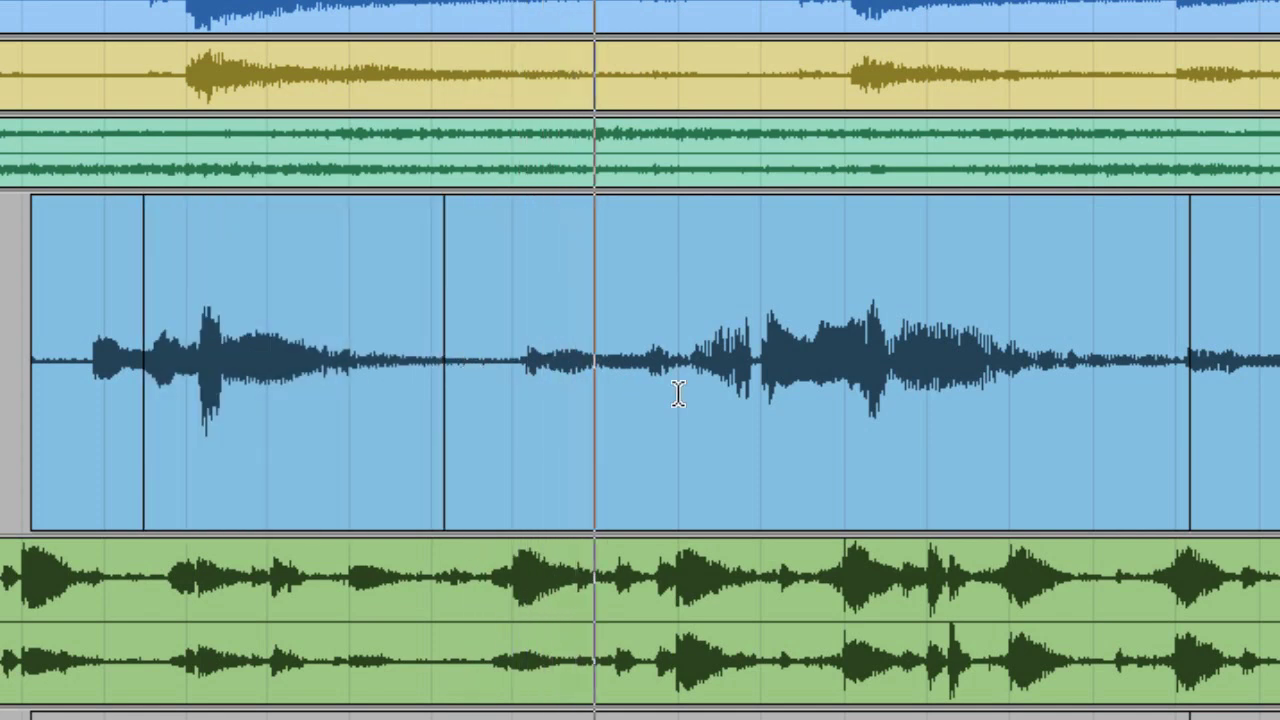
key("space")
key("space")
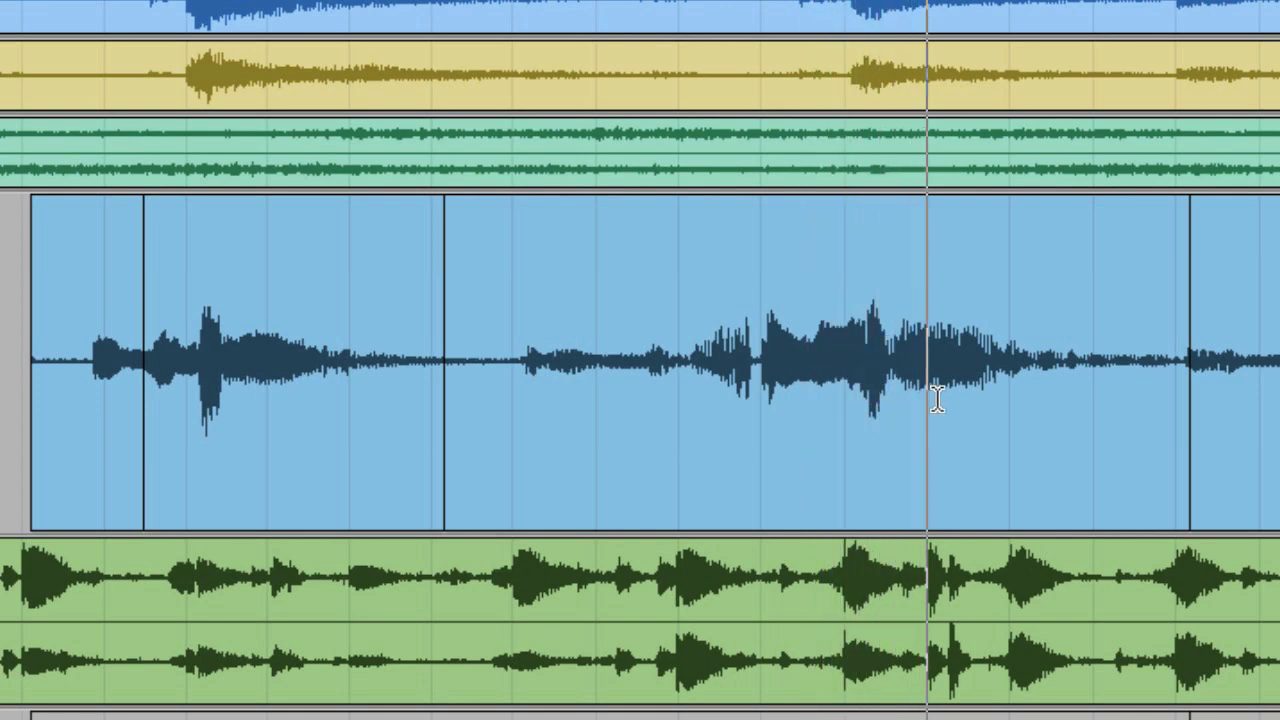
key("space")
left_click(1083, 418, "shift")
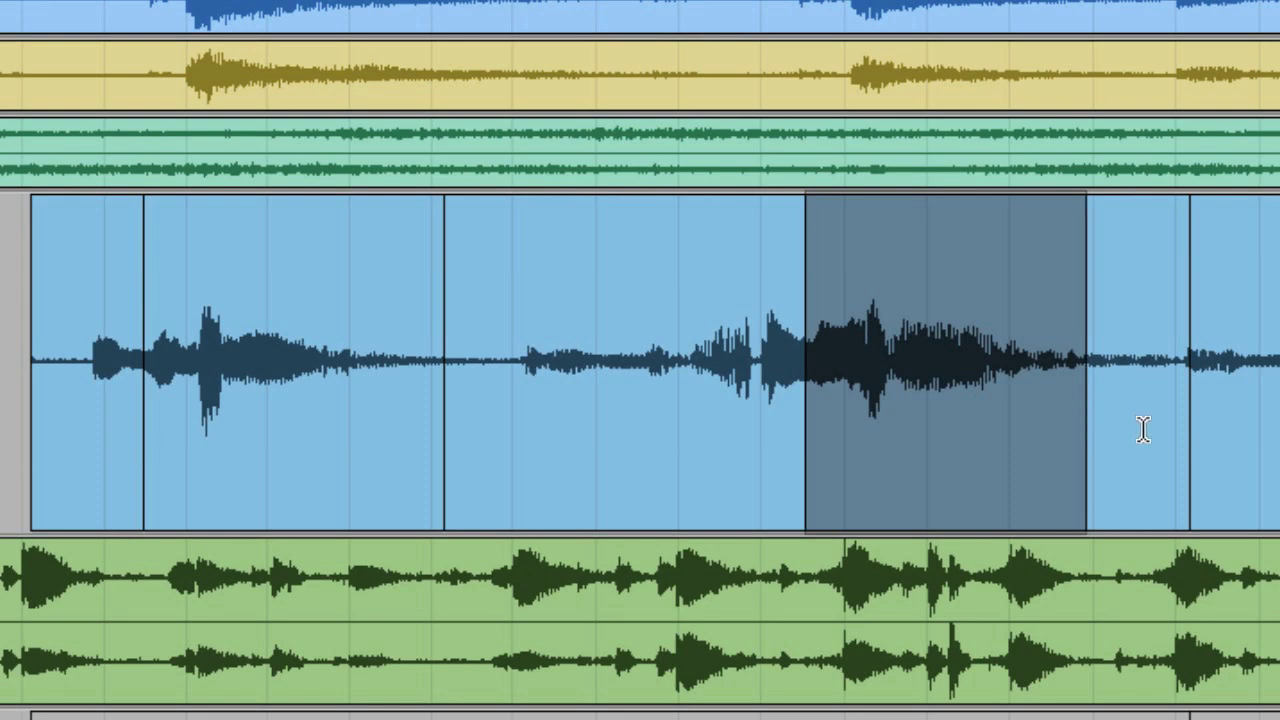
Audition the third vocal phrase and separate its ending, including the decaying tail, into its own region.
key("space")
scroll(943, 363, "right", 10)
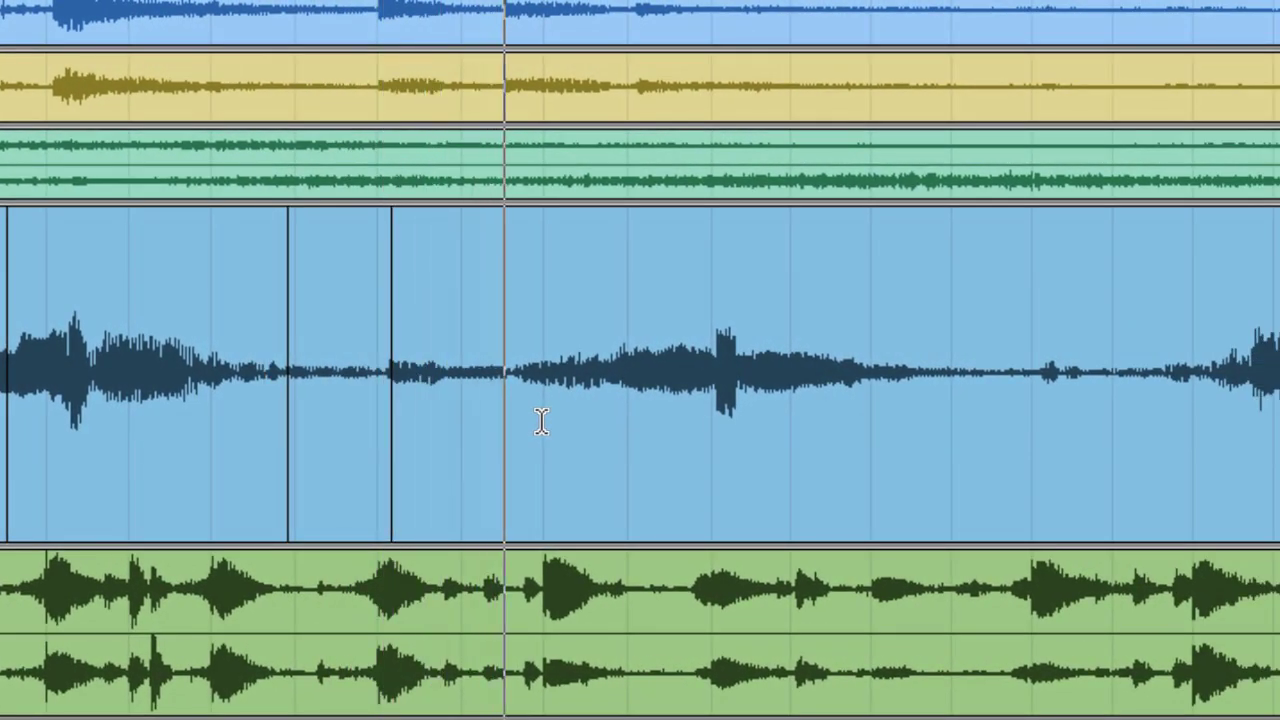
key("space")
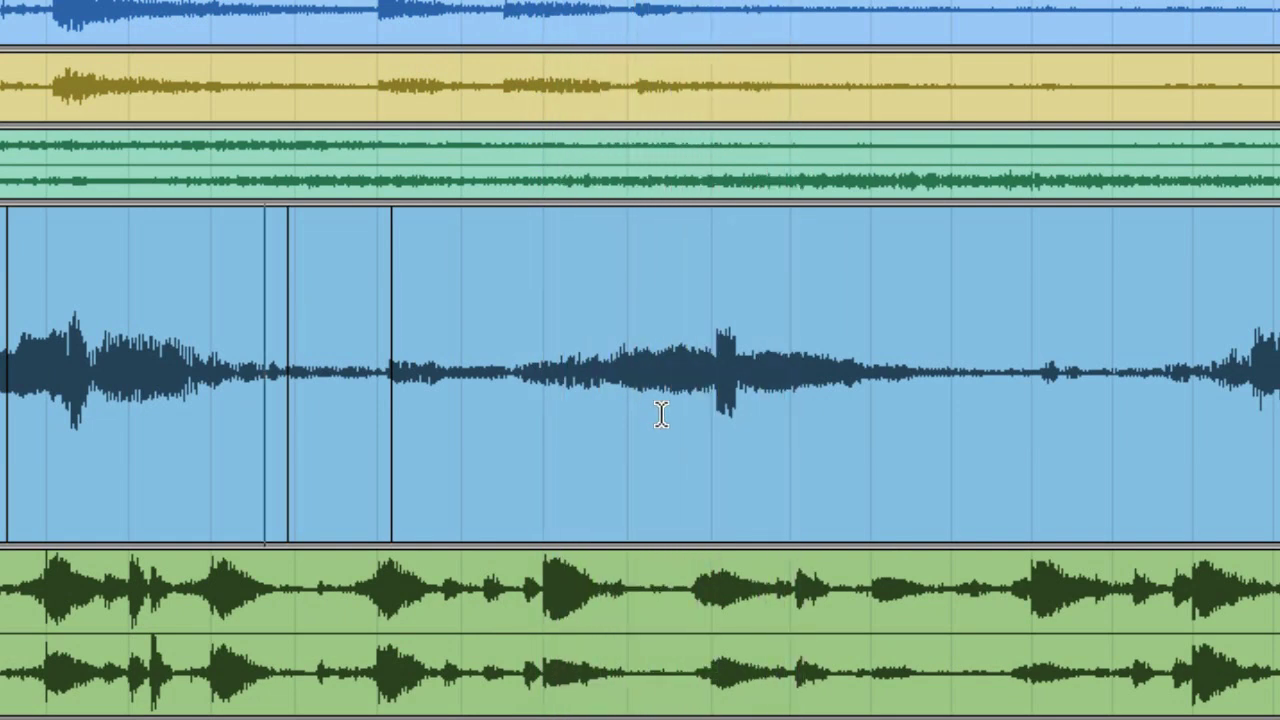
key("space")
key("space")
left_click_drag(917, 407, 993, 405)
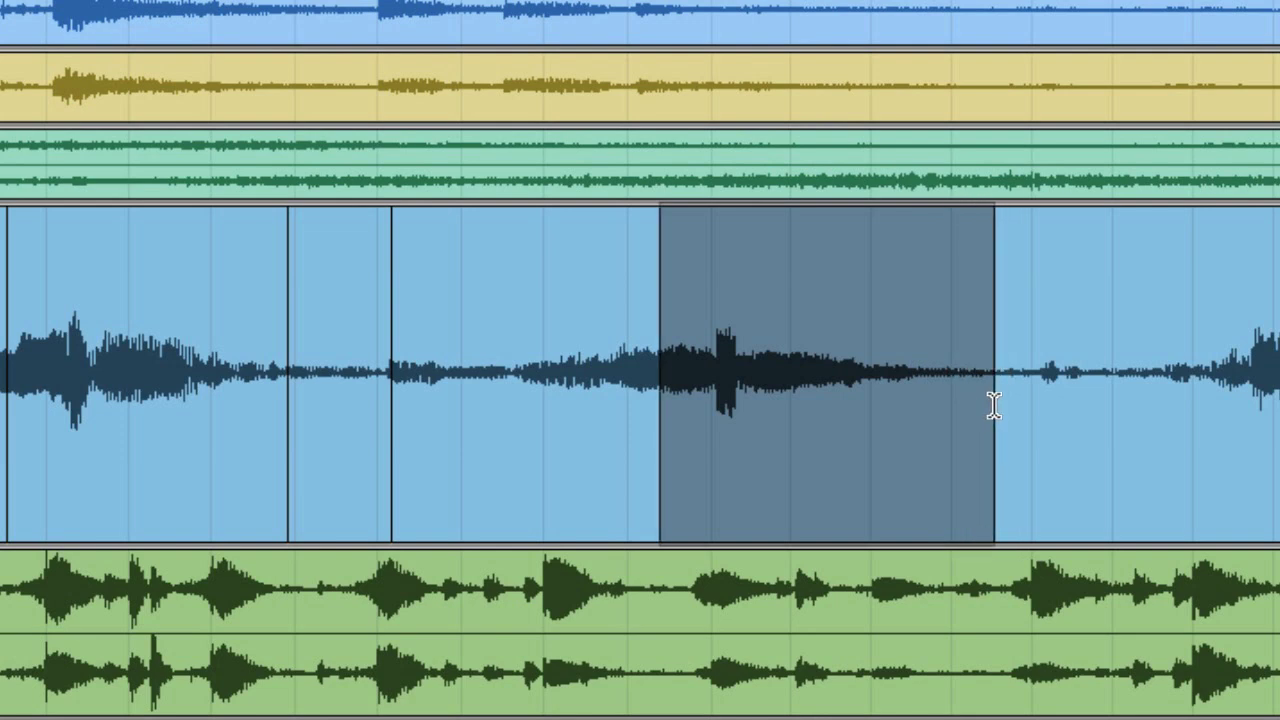
key("ctrl+i")
left_click(993, 405)
Audition the fourth vocal phrase and separate its ending into its own region, just before the existing region boundary.
key("space")
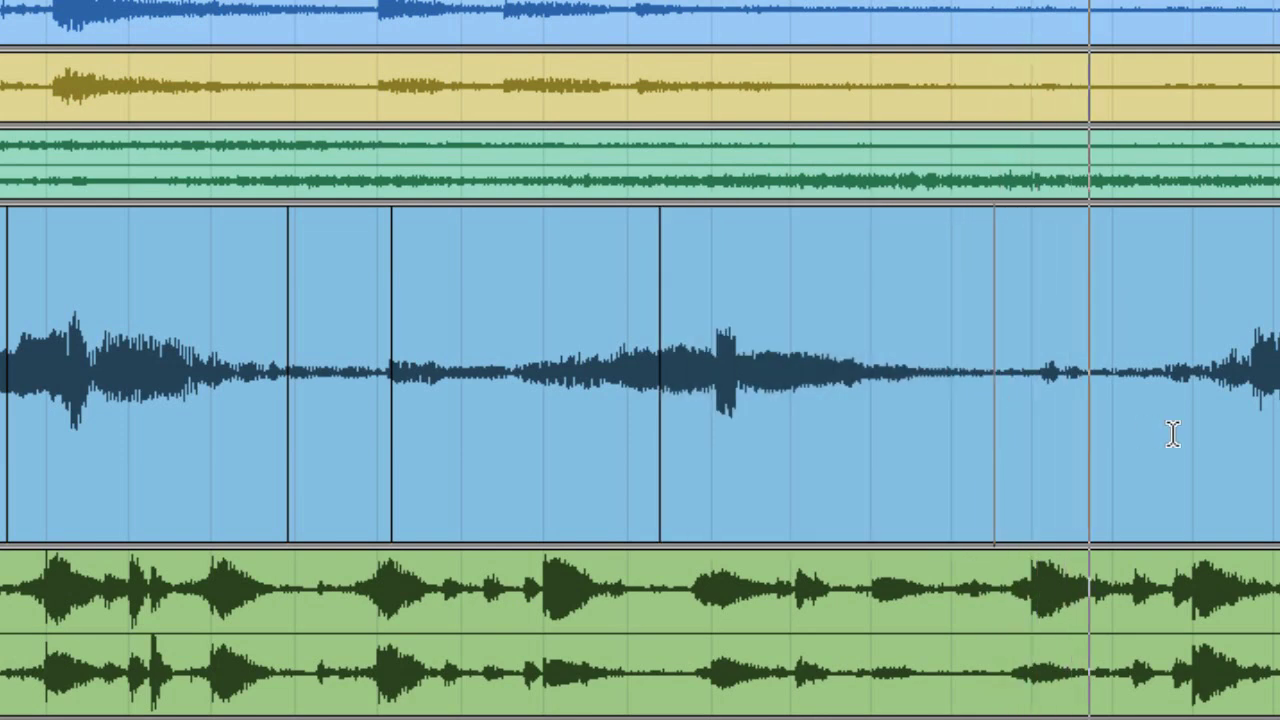
key("ctrl+1")
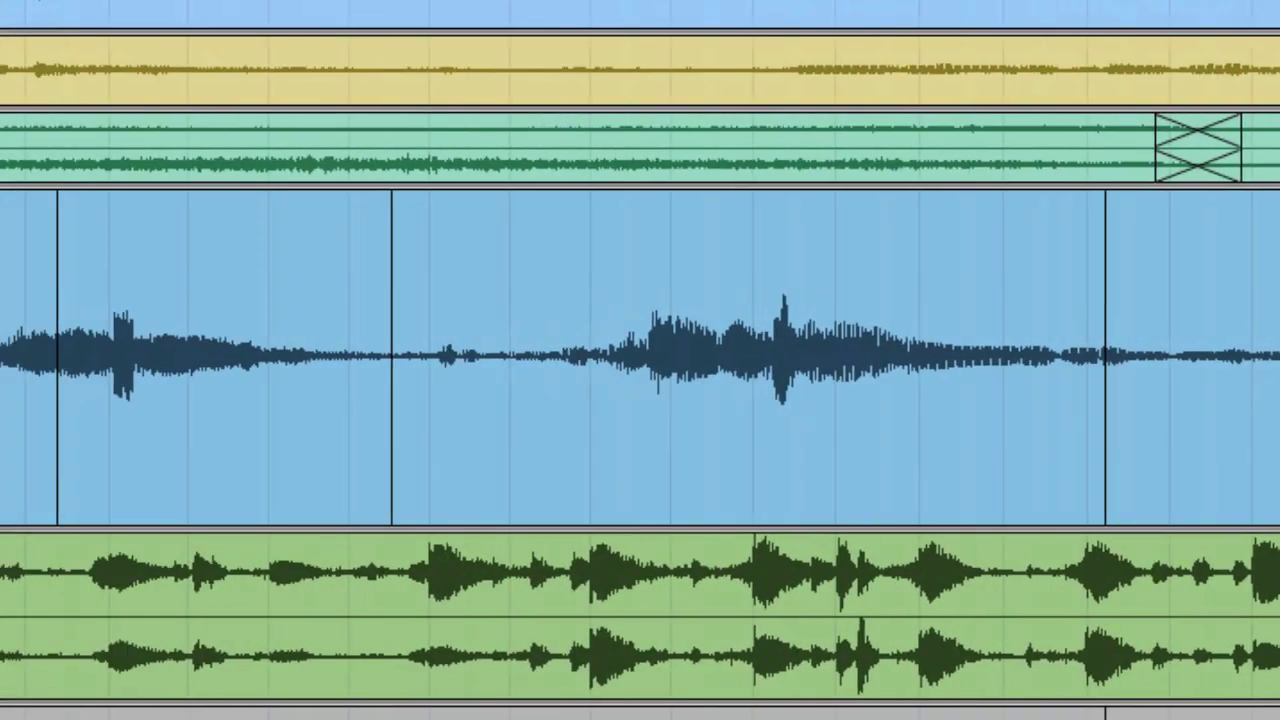
key("space")
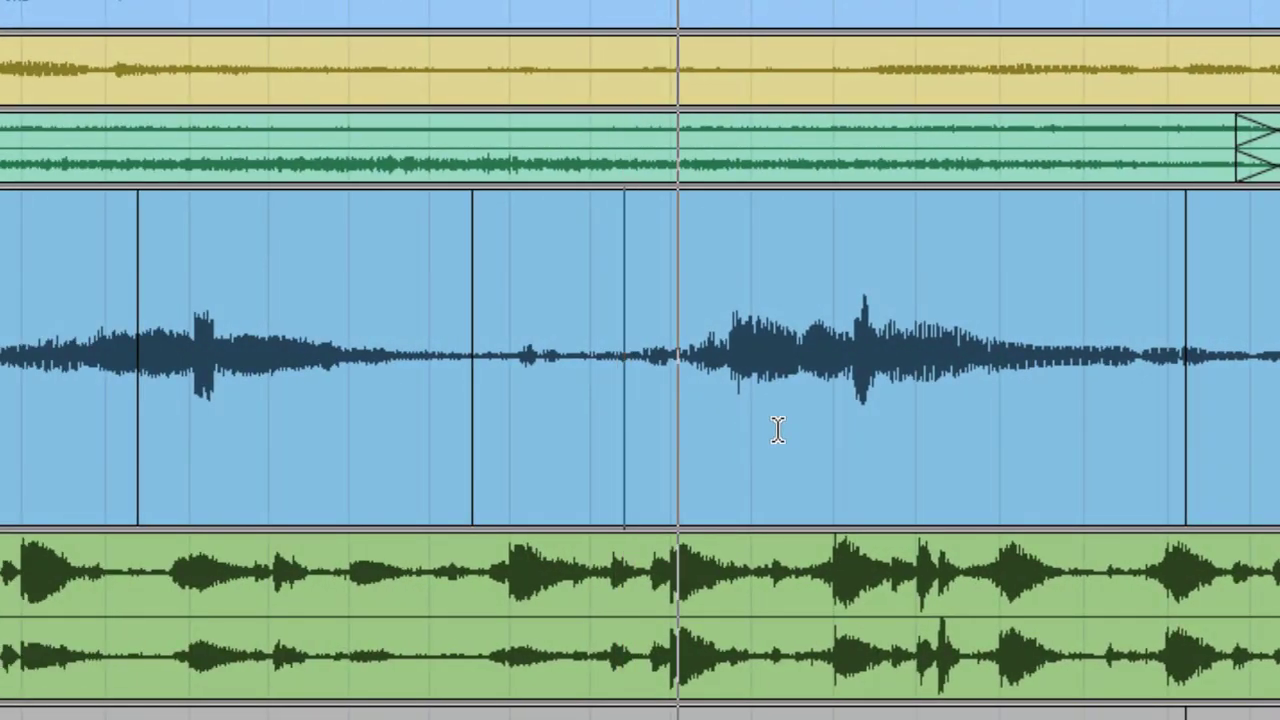
left_click(799, 343)
key("space")
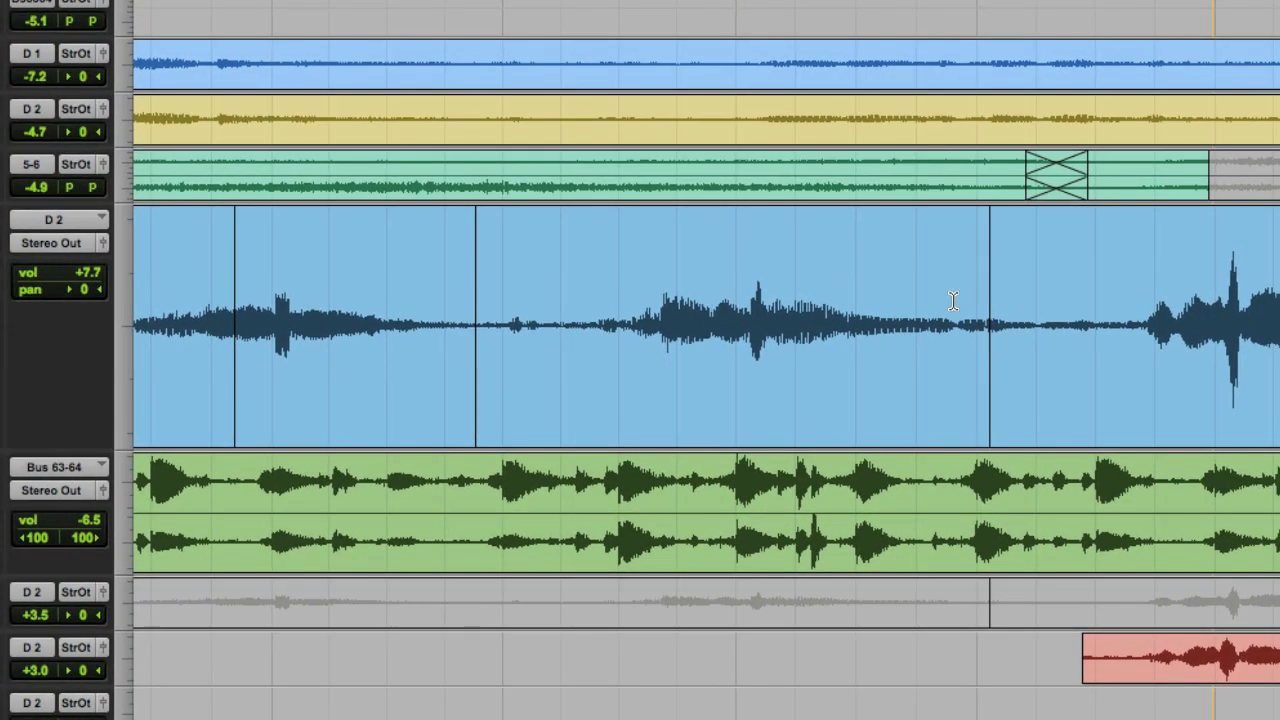
left_click(1134, 322, "shift")
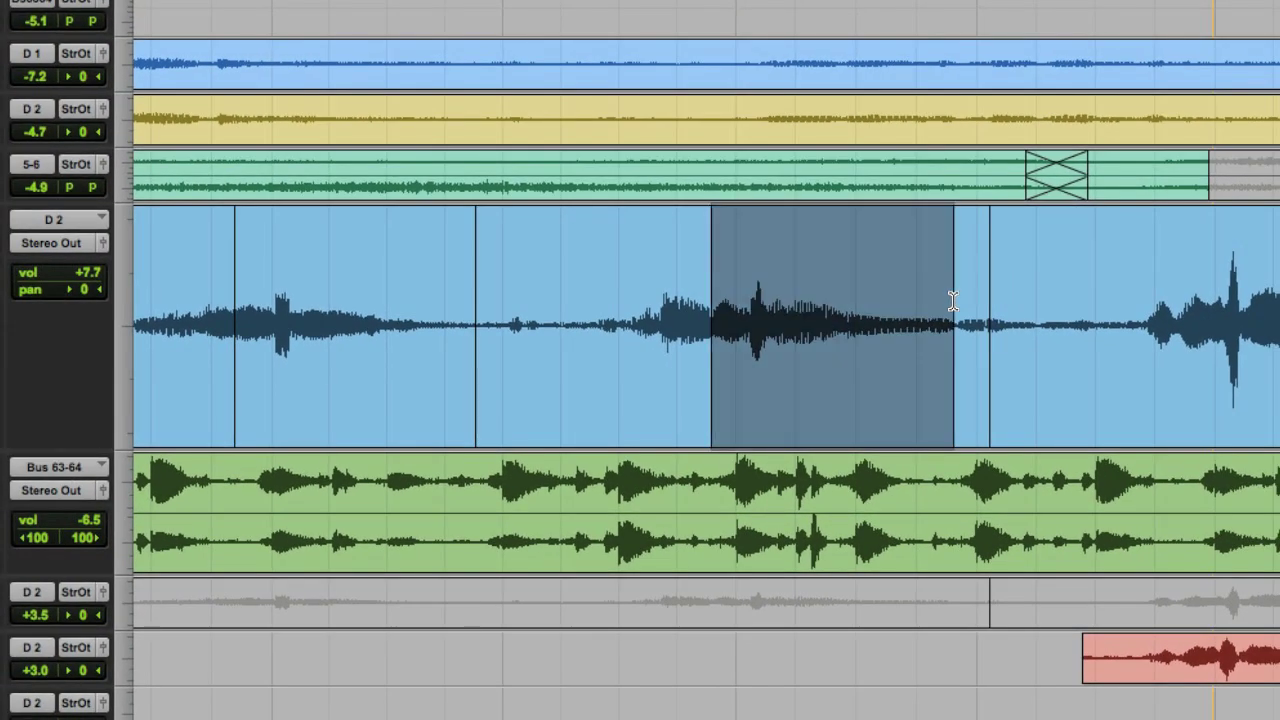
key("super+bracketleft")
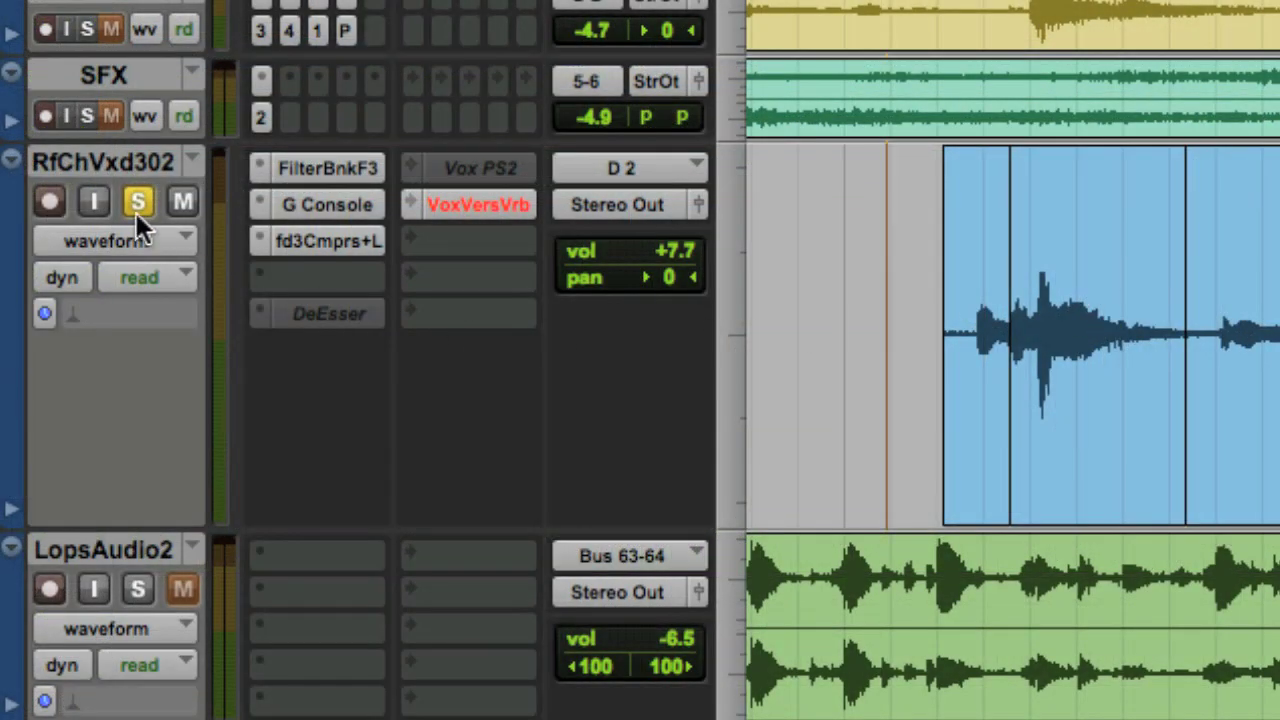
Unsolo the RfChVxd302 track and add a mono Bus 23 send in slot E with its level at 0.0 dB.
left_click(140, 201)
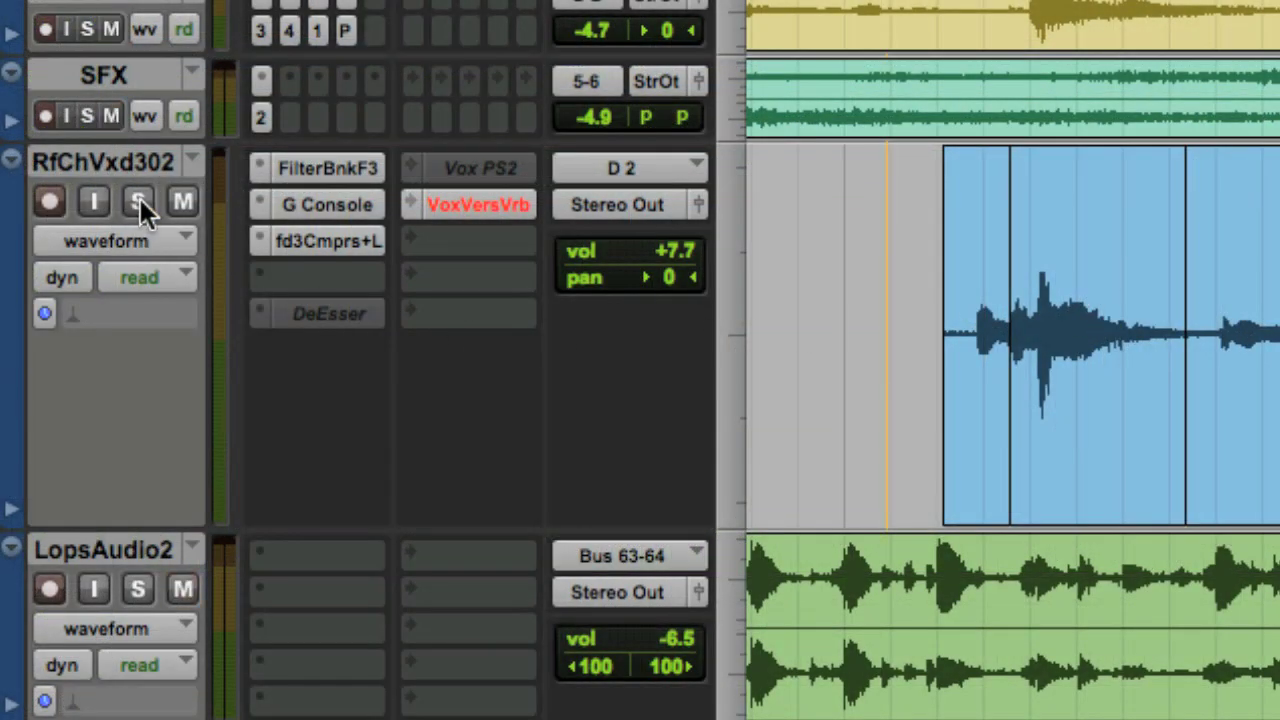
left_click(404, 318)
mouse_move(445, 415)
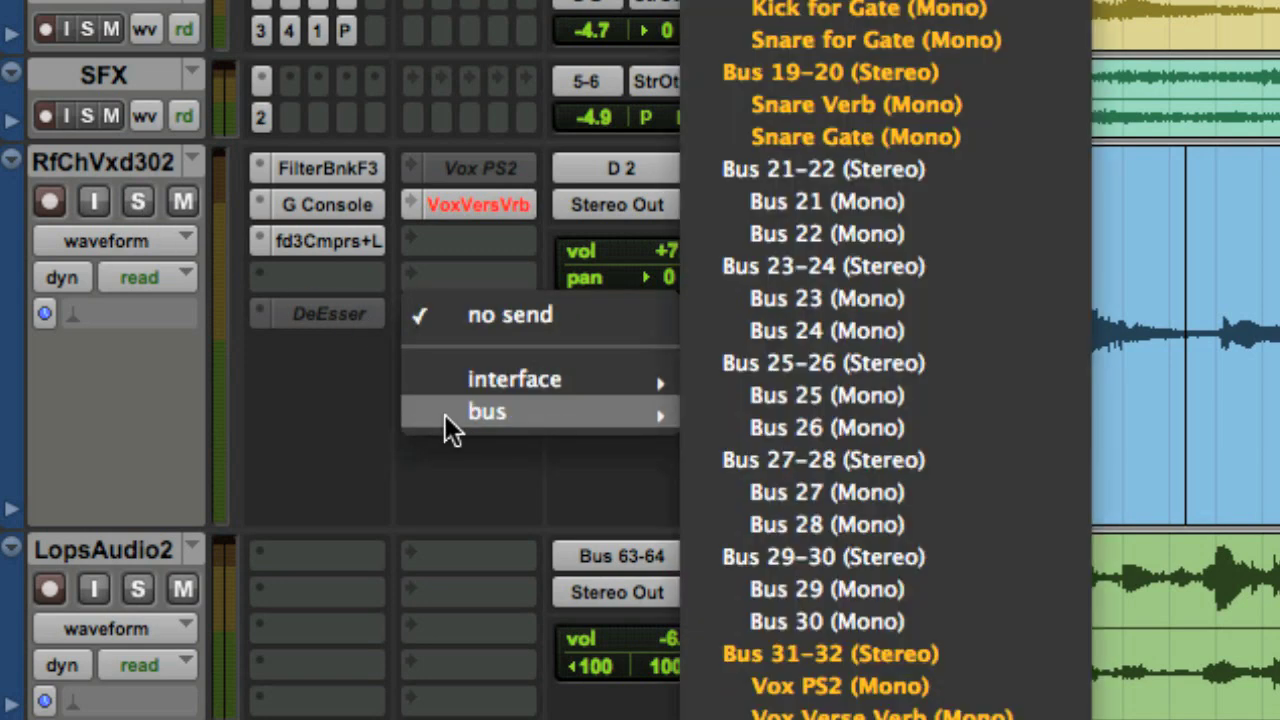
left_click(826, 299)
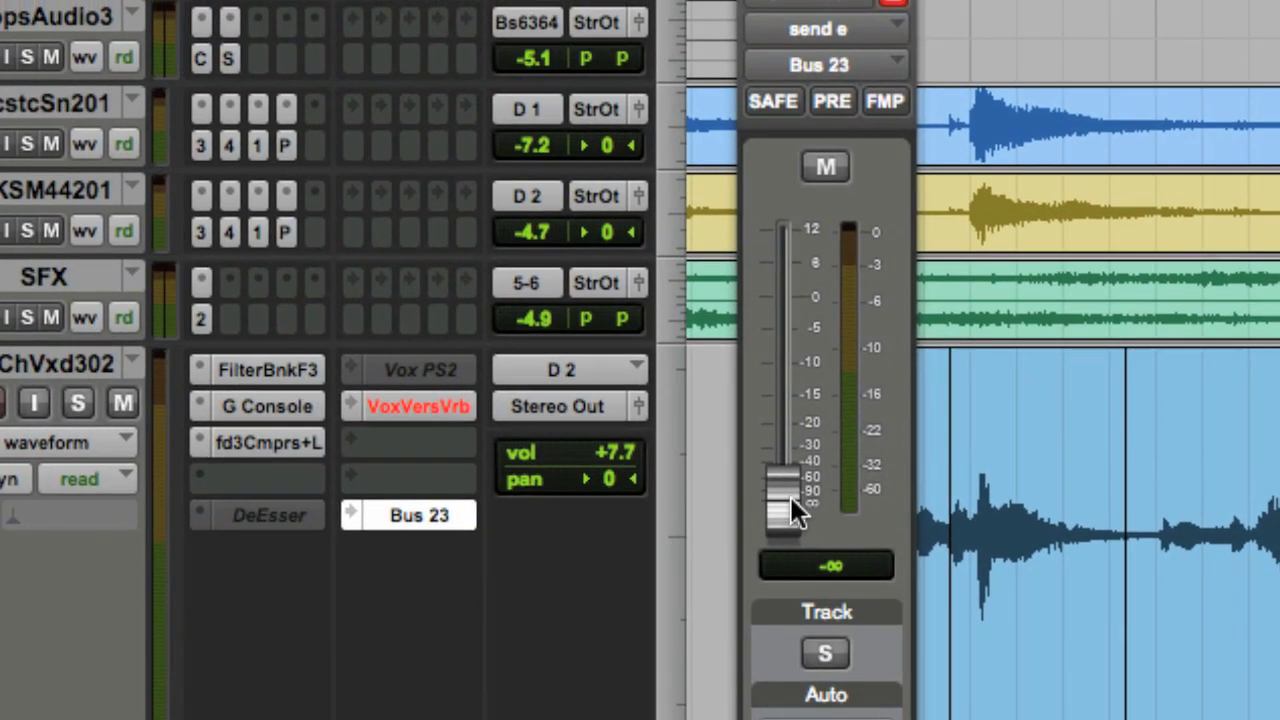
left_click(809, 455, "alt")
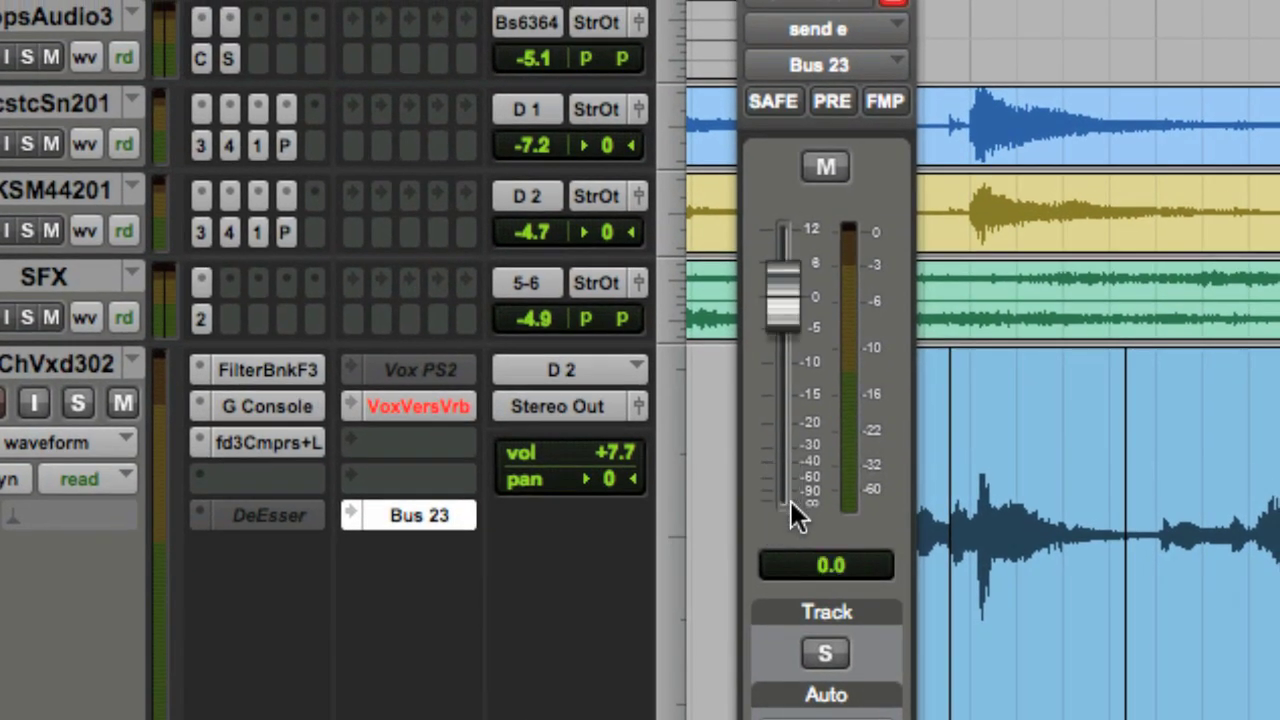
Rename the Bus 23 send on the RfChVxd302 track to Bridge Echo.
right_click(393, 515)
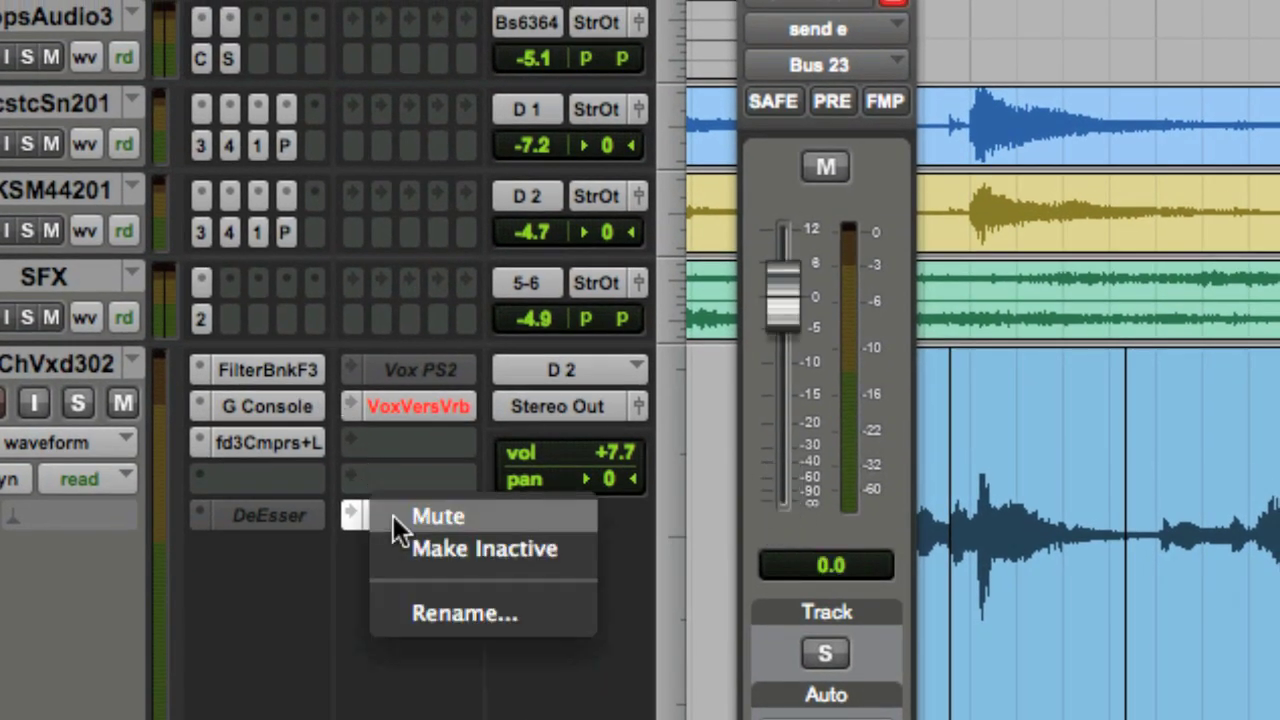
left_click(455, 612)
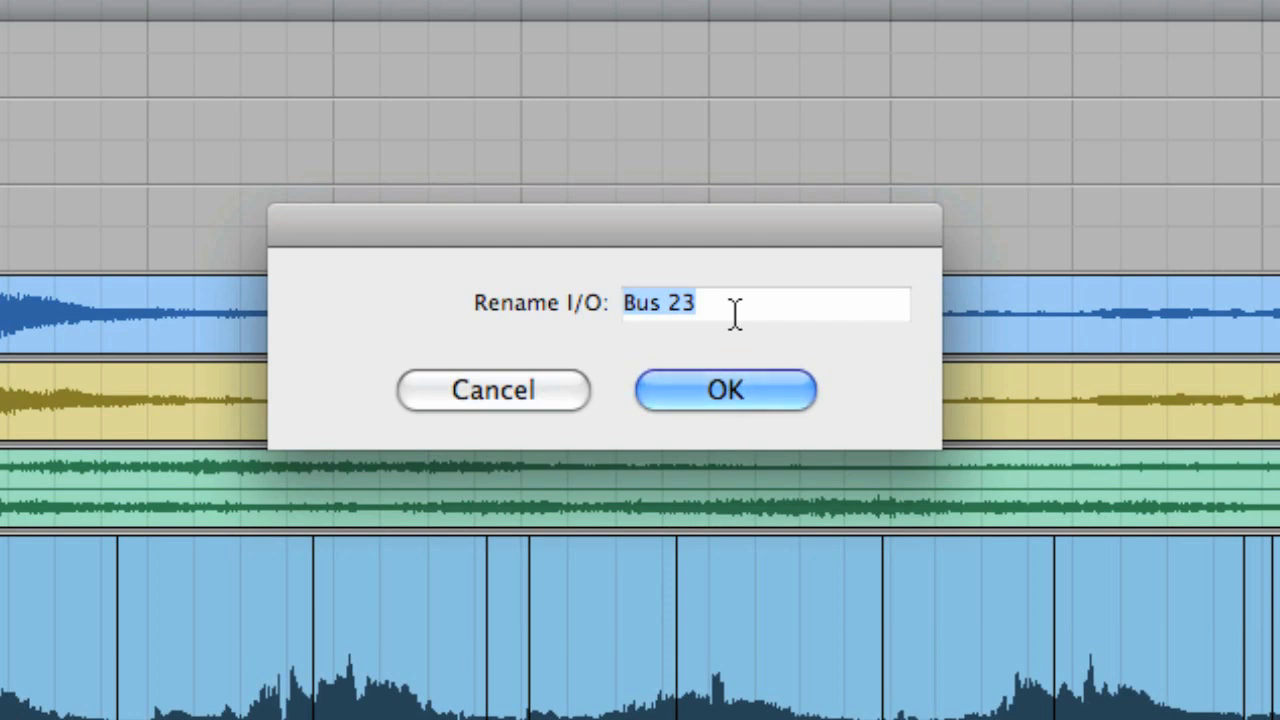
type("Bridge Echo")
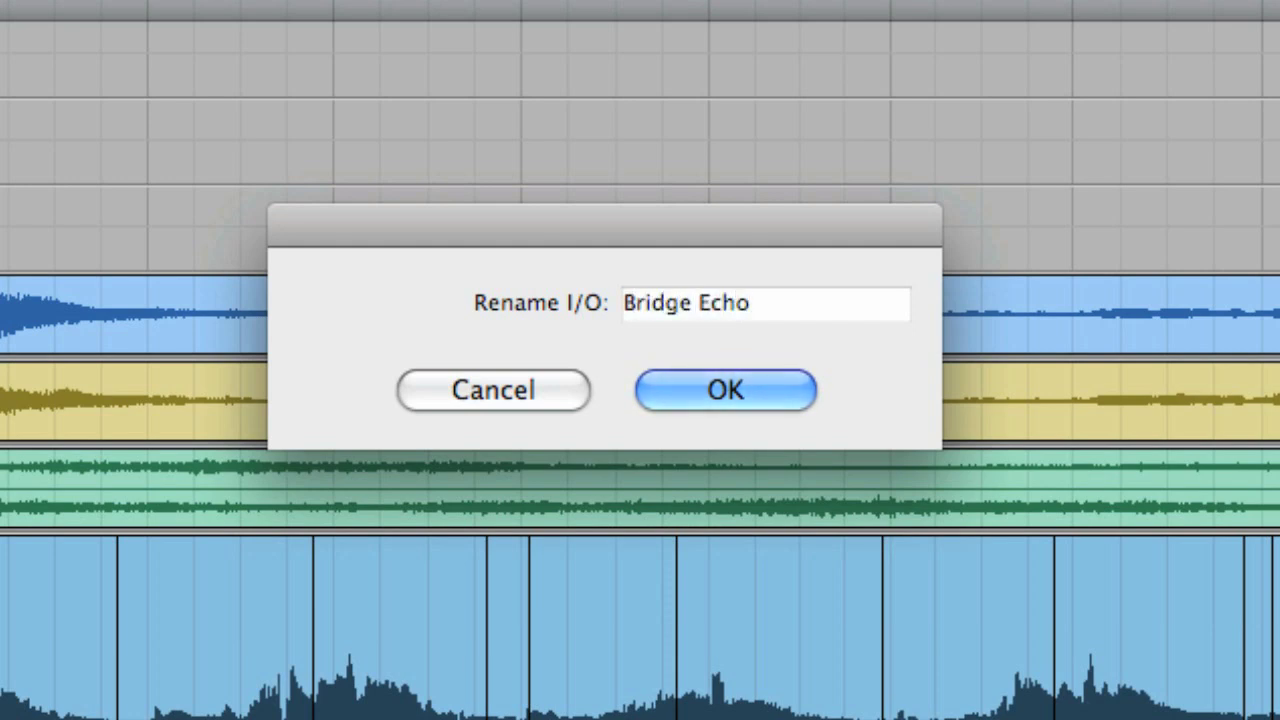
key("Return")
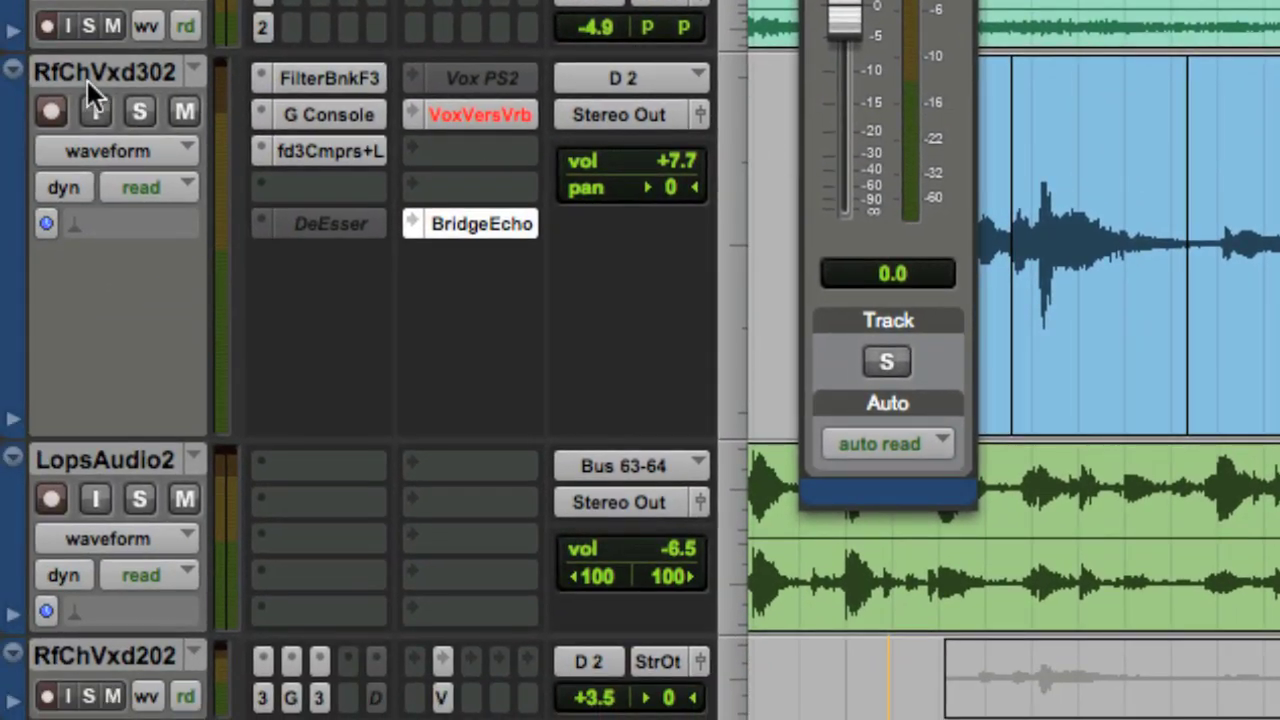
Create one new mono Aux Input track directly below the RfChVxd302 track.
left_click(87, 80)
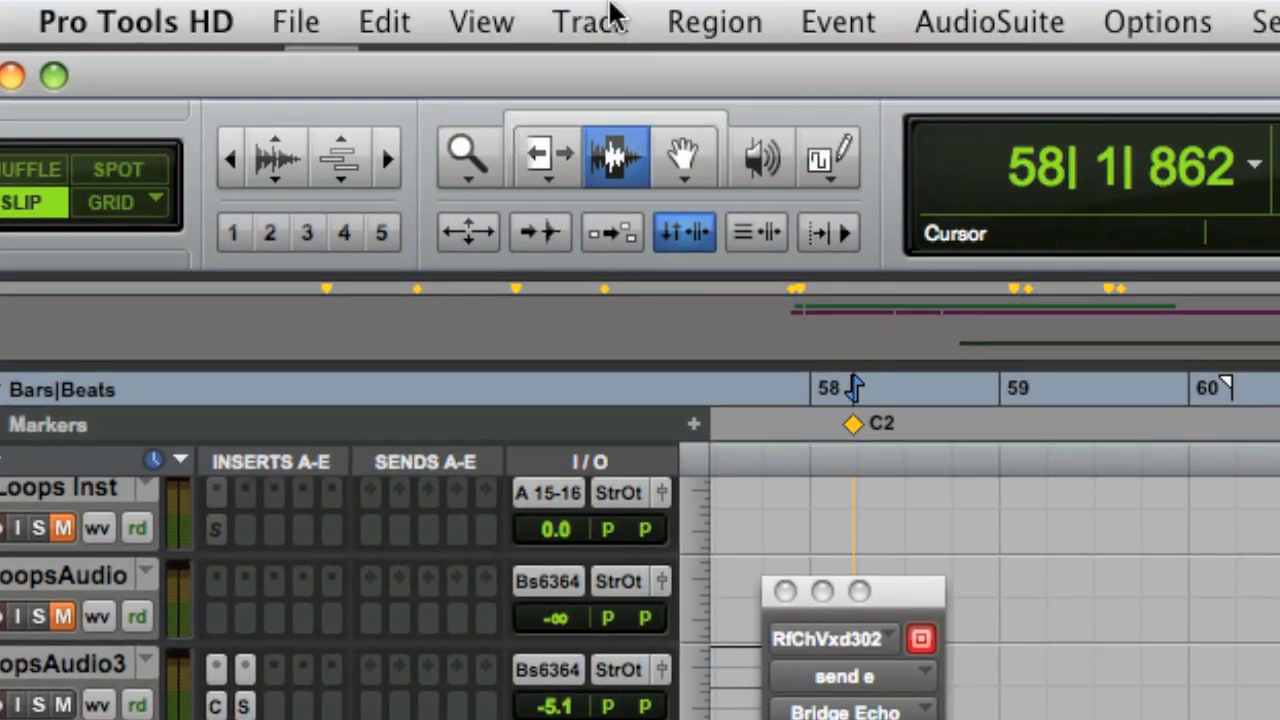
left_click(605, 15)
left_click(621, 68)
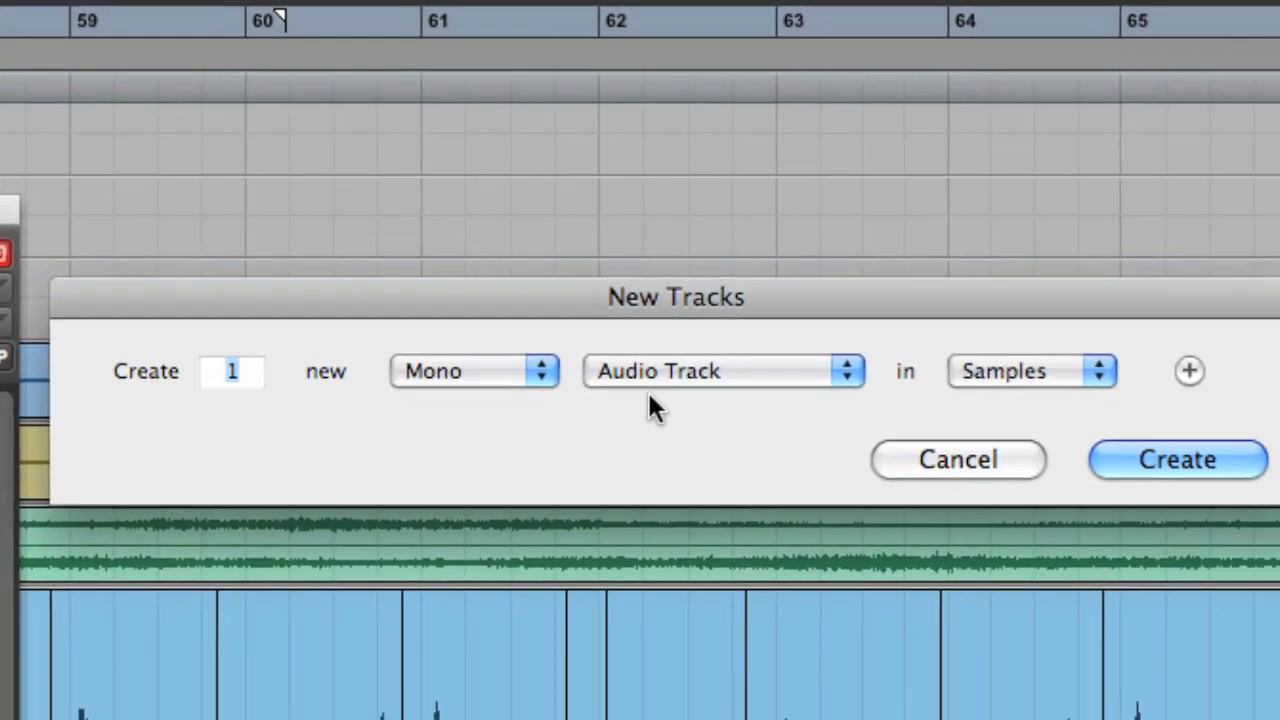
left_click(614, 356)
left_click(620, 377)
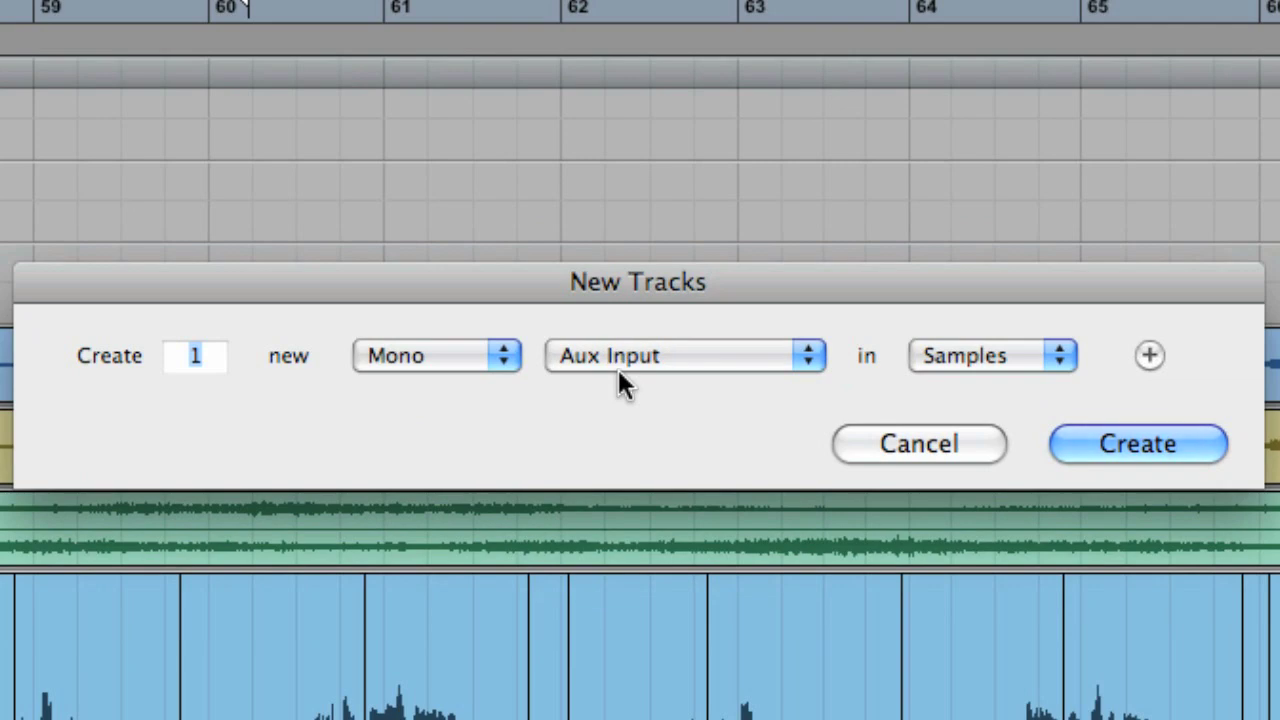
left_click(1113, 452)
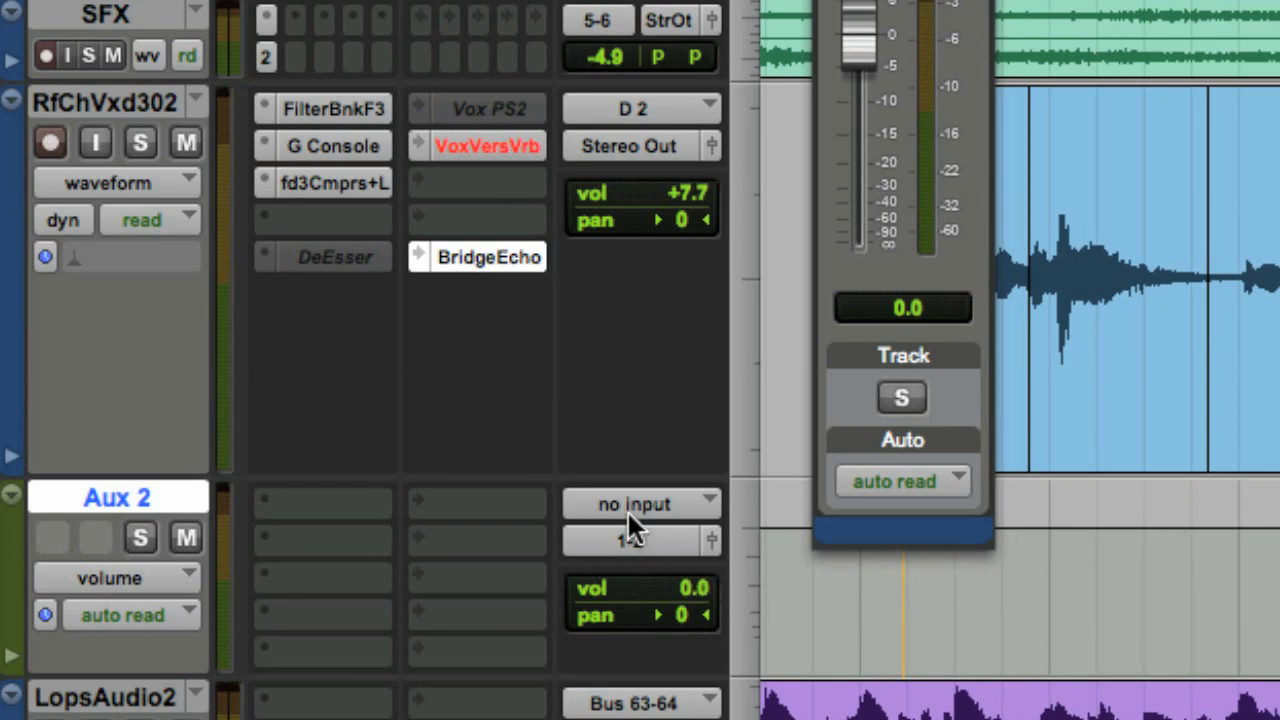
Set the input of the new Aux 2 track to the mono Bridge Echo bus.
left_click(625, 505)
mouse_move(663, 605)
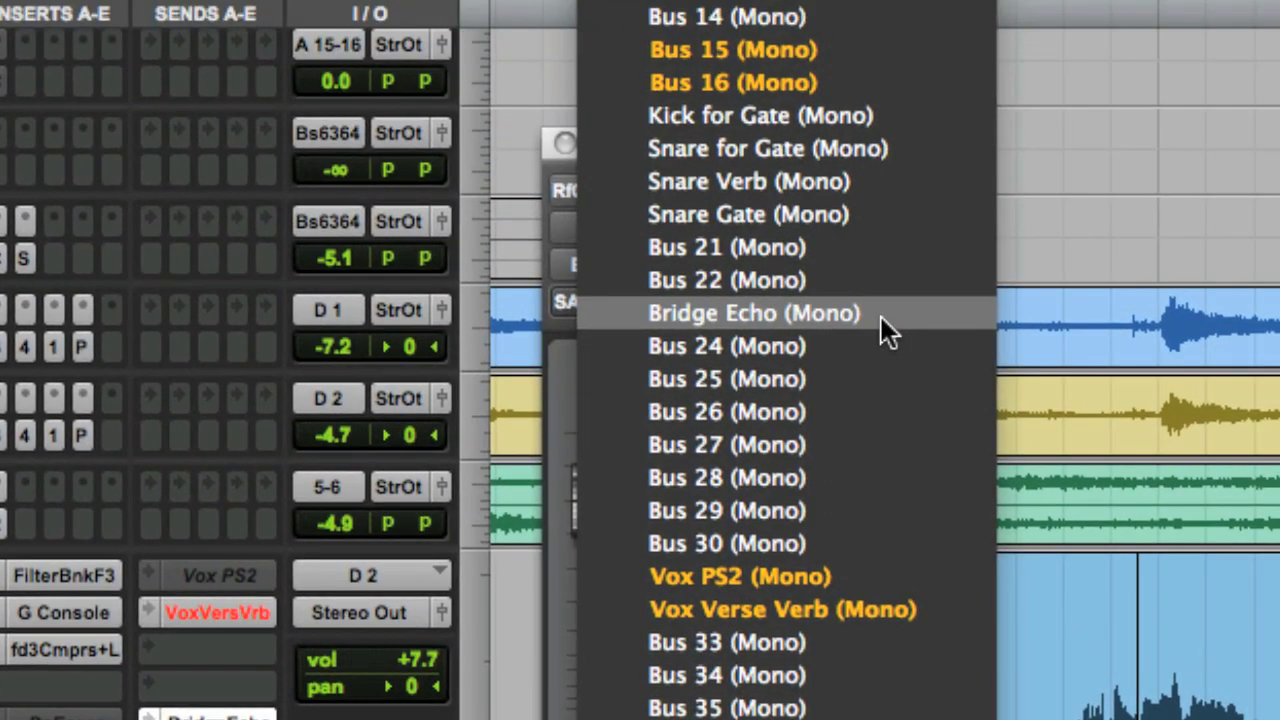
left_click(881, 317)
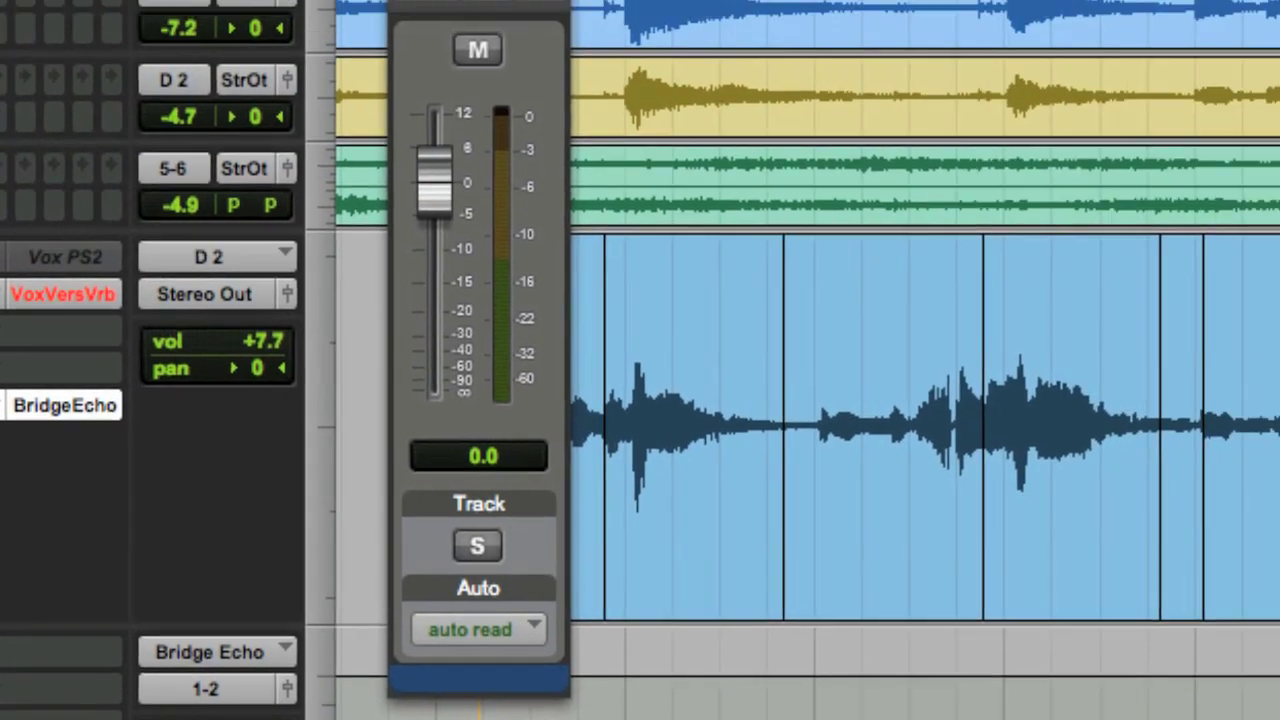
Rename the Aux 2 track to Bridge Echo.
double_click(151, 447)
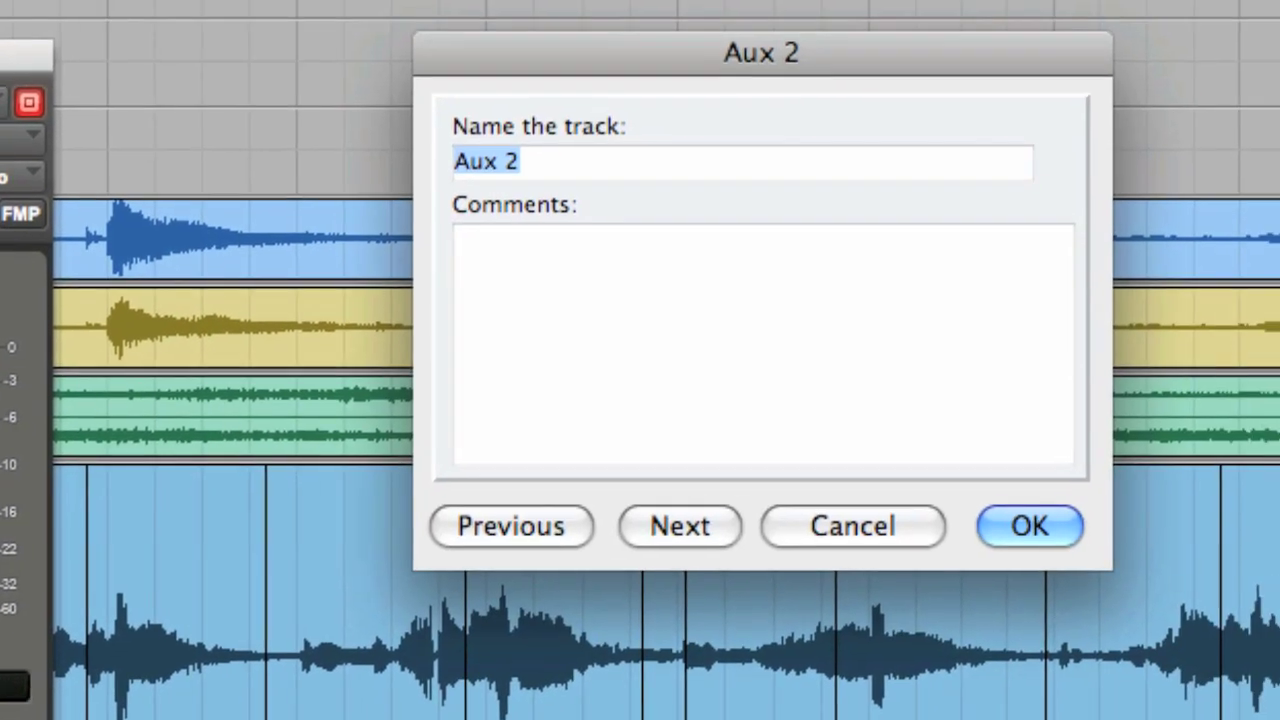
type("Bri")
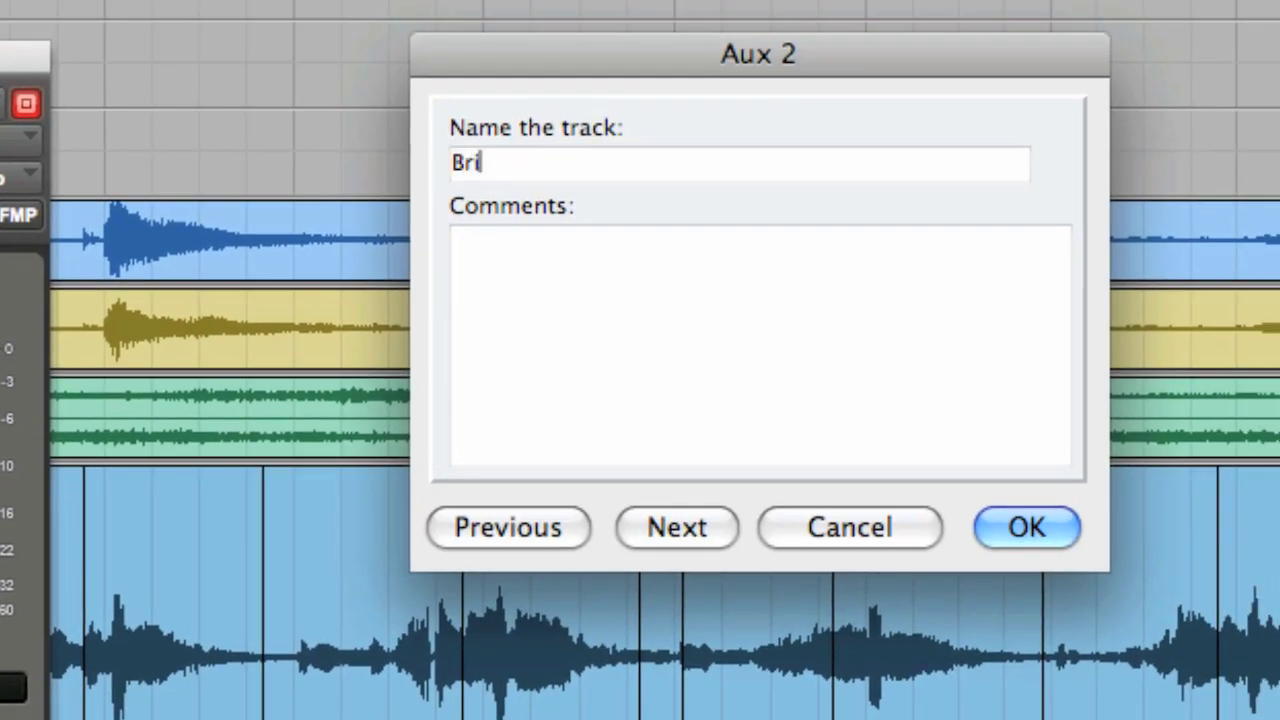
type("dge Edho")
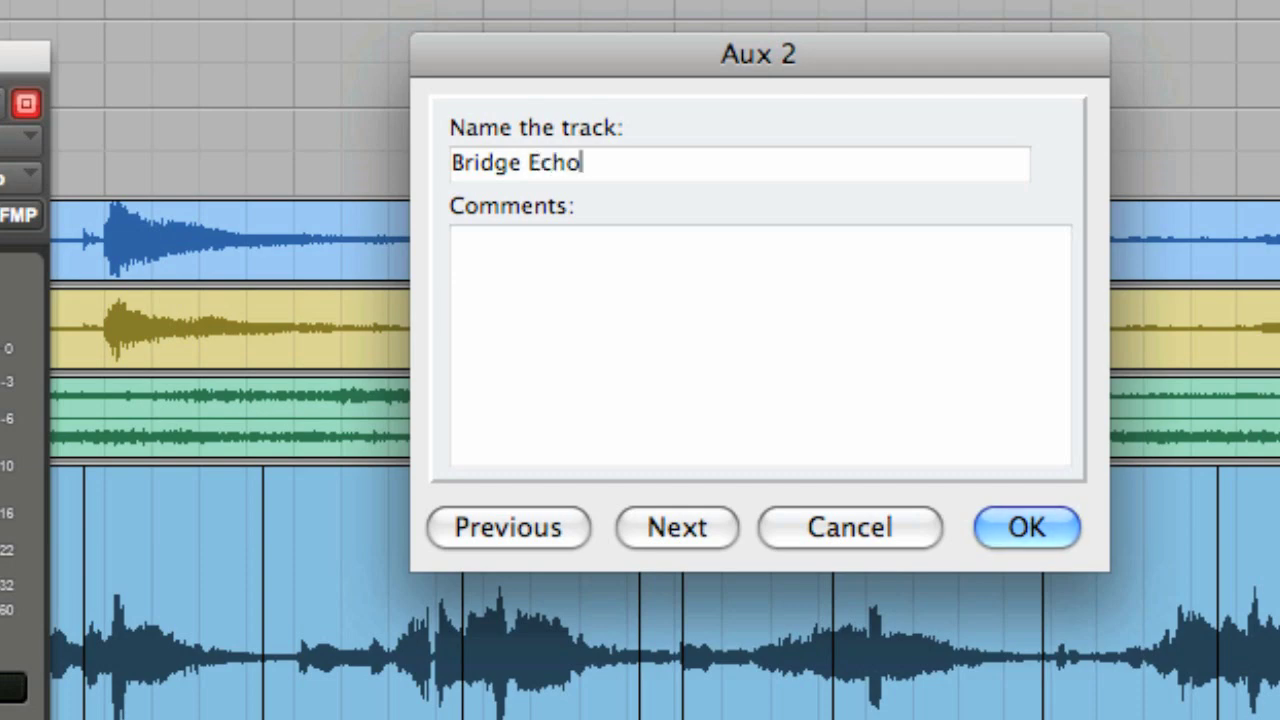
key("Return")
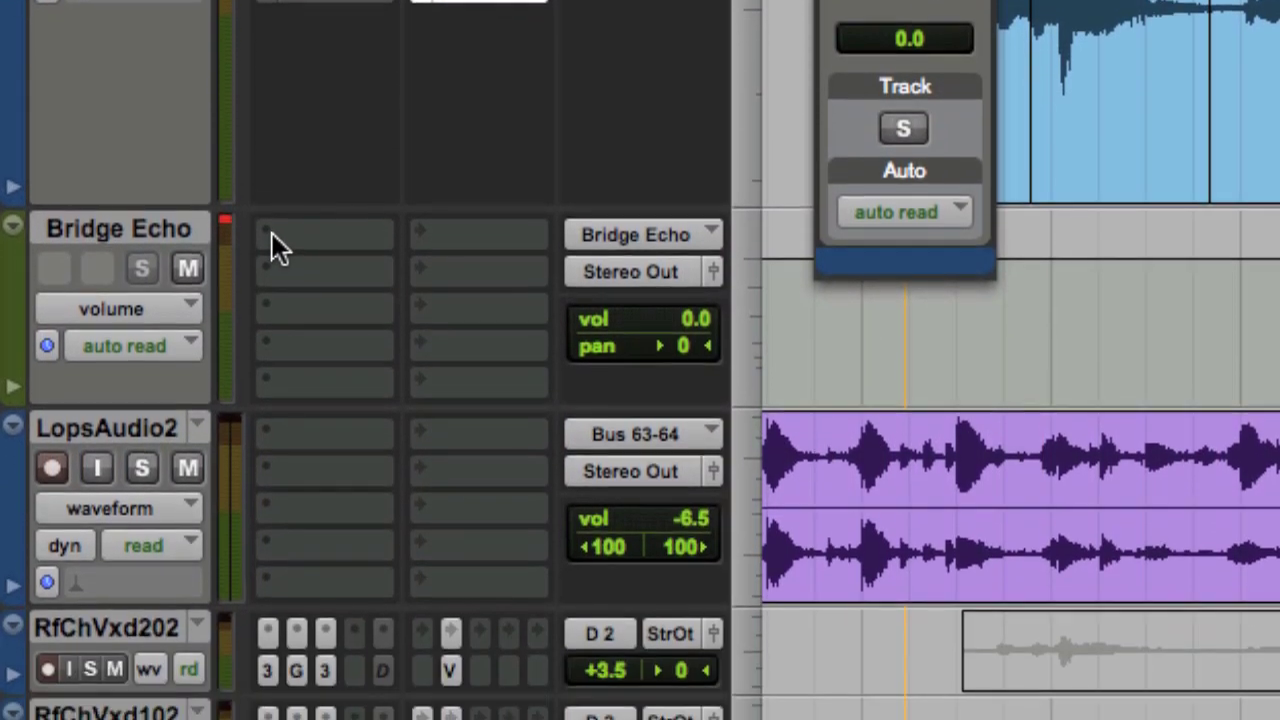
Insert the TDM Extra Long Delay II (mono) as the first plug-in on the Bridge Echo track with a half-note delay.
left_click(272, 465)
mouse_move(465, 303)
mouse_move(600, 320)
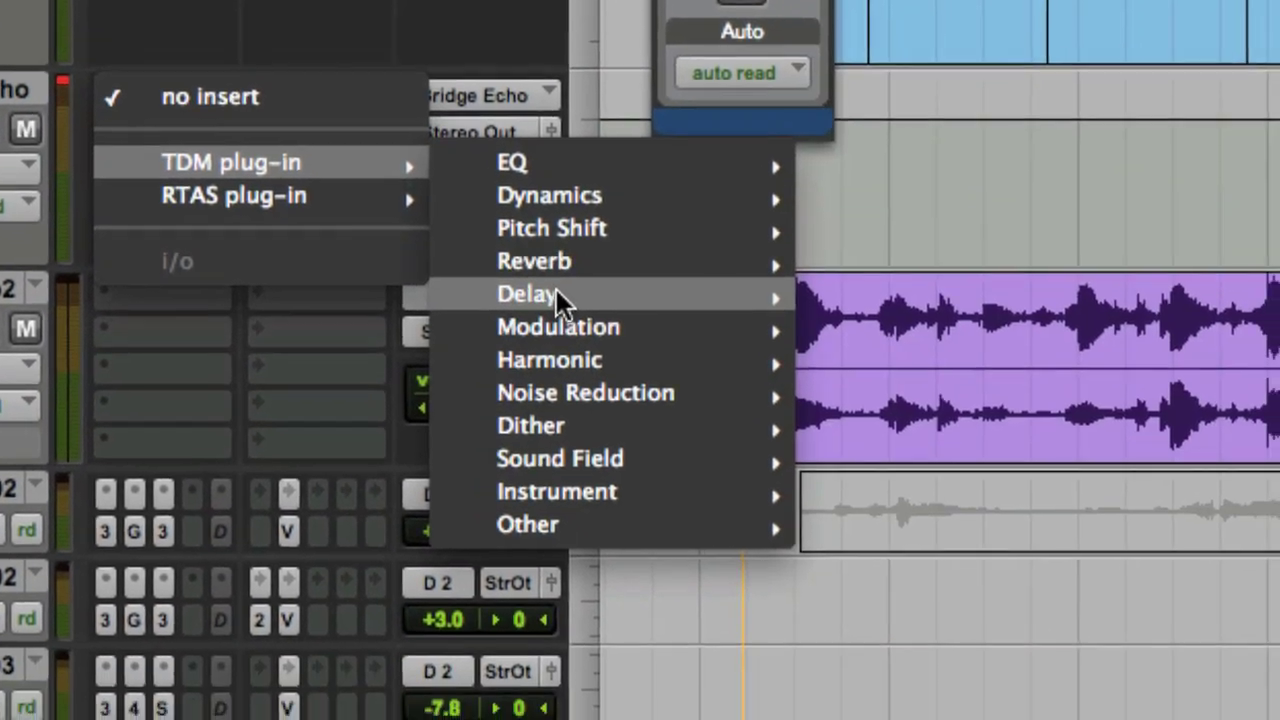
mouse_move(728, 437)
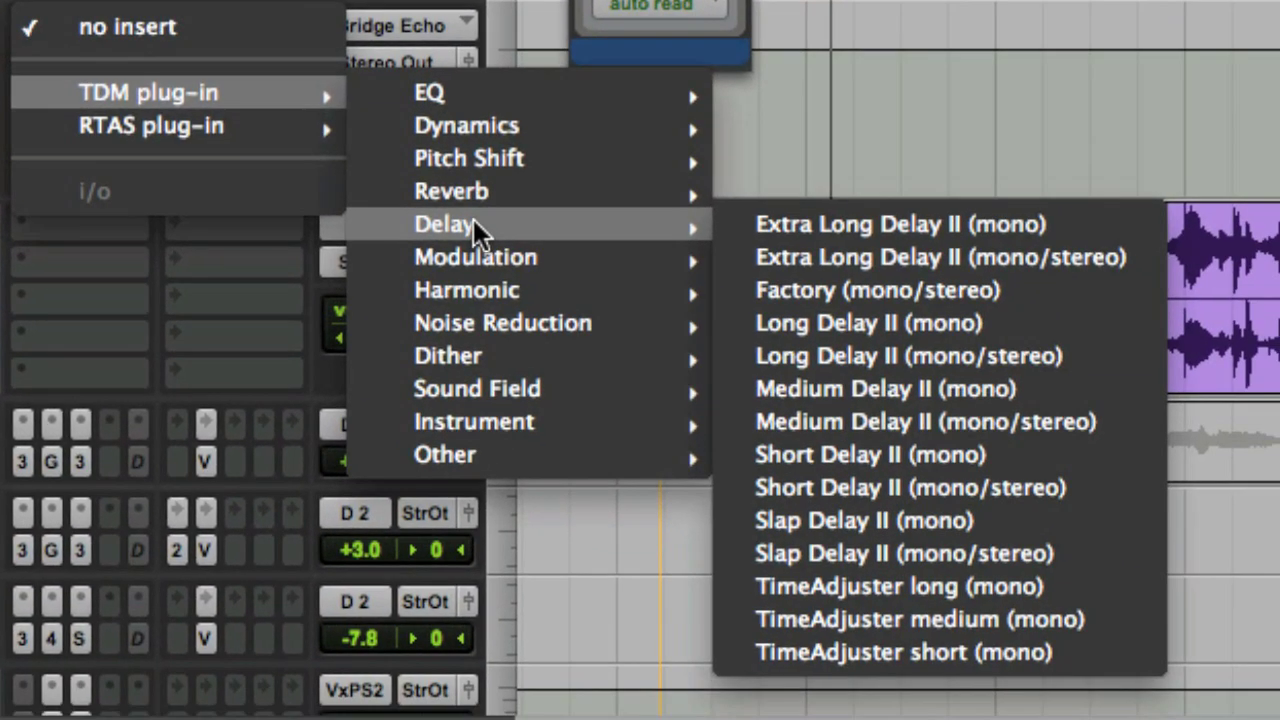
left_click(1133, 222)
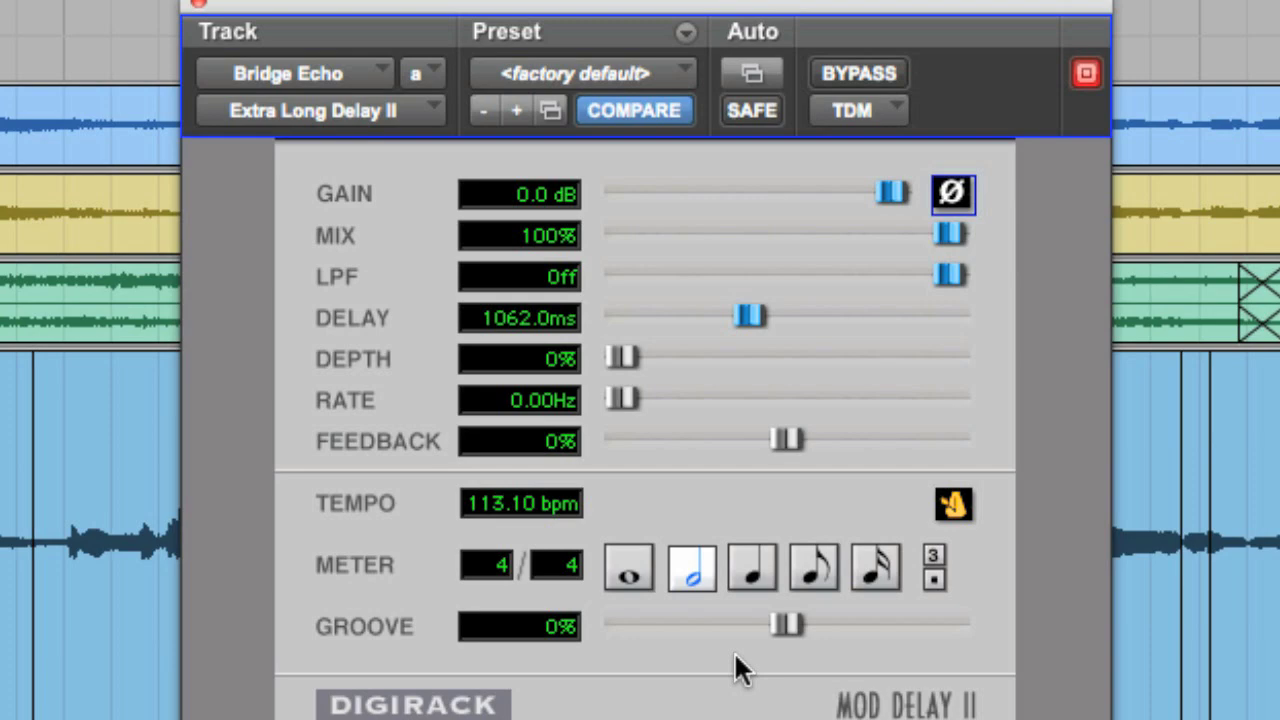
left_click(195, 12)
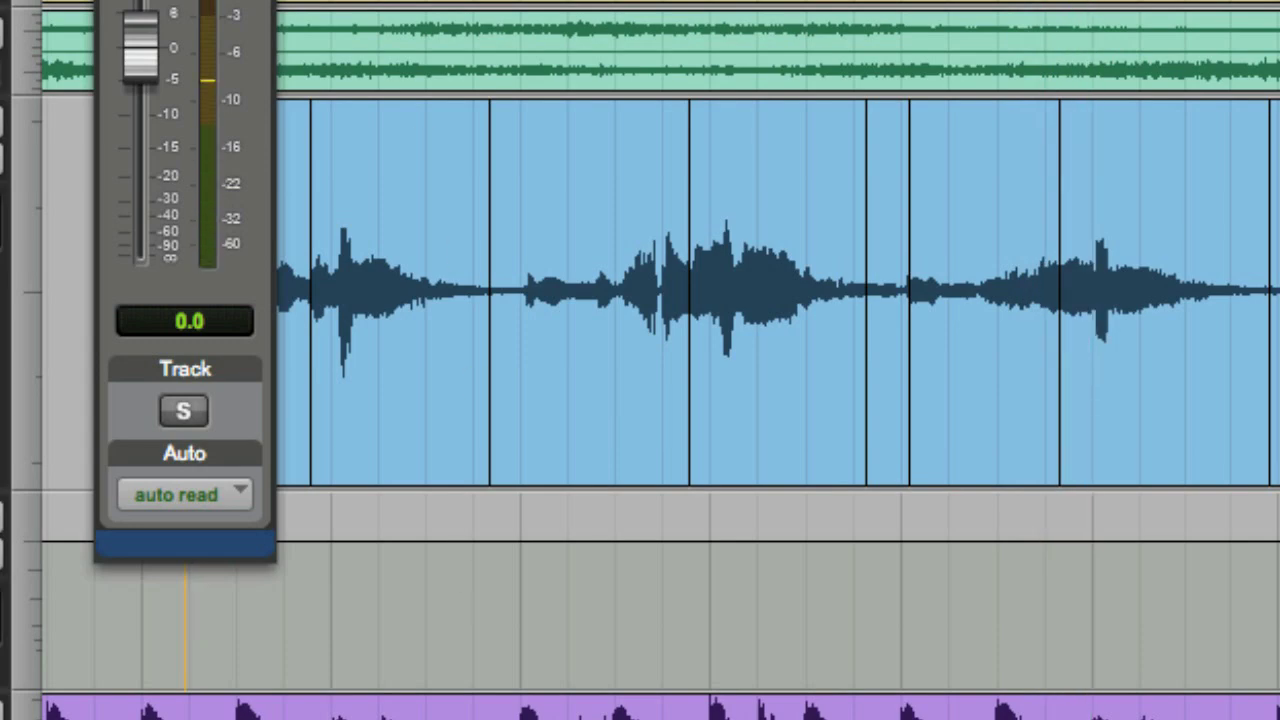
Display the Bridge Echo send's mute automation on the RfChVxd302 track and mute that send.
left_click_drag(185, 5, 705, 265)
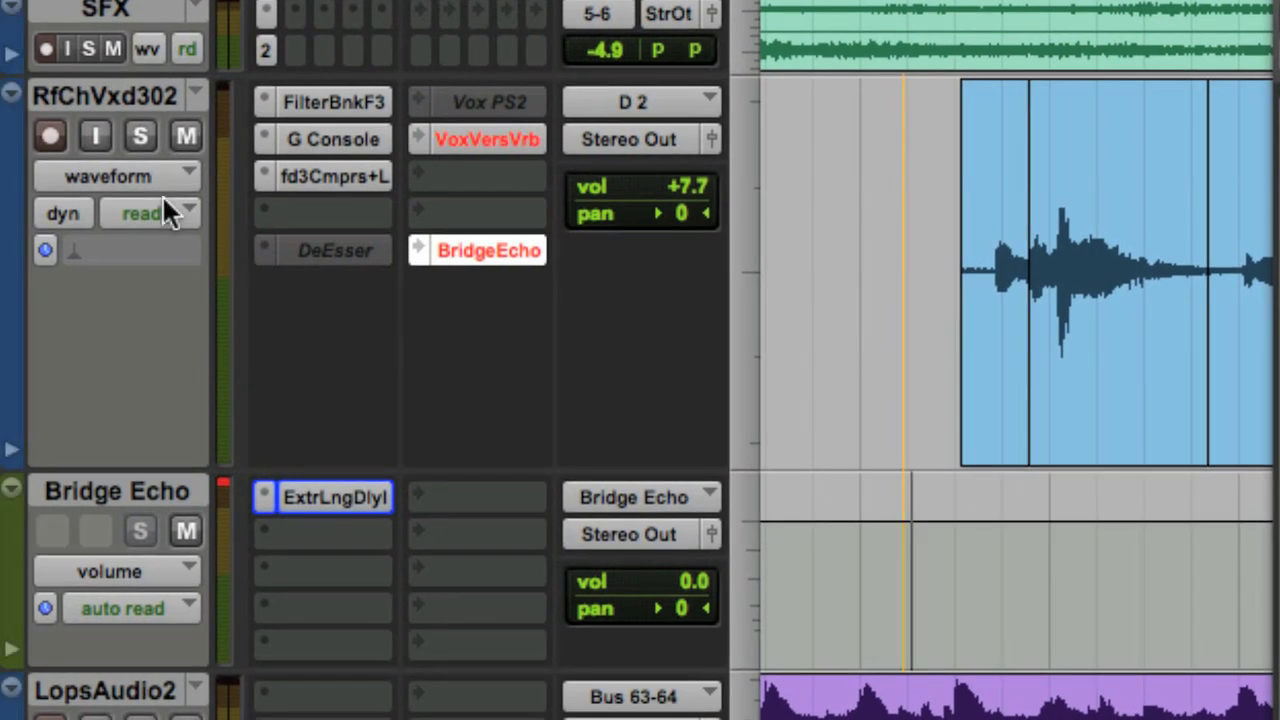
left_click(149, 172)
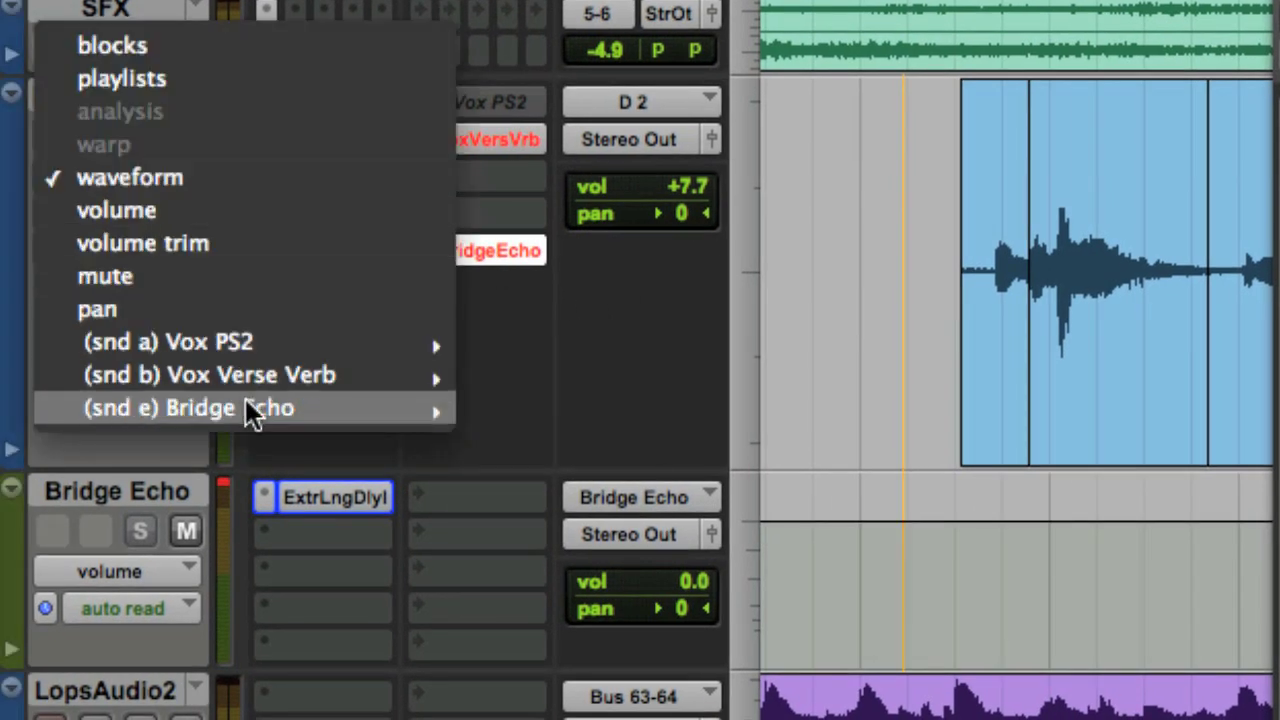
mouse_move(248, 408)
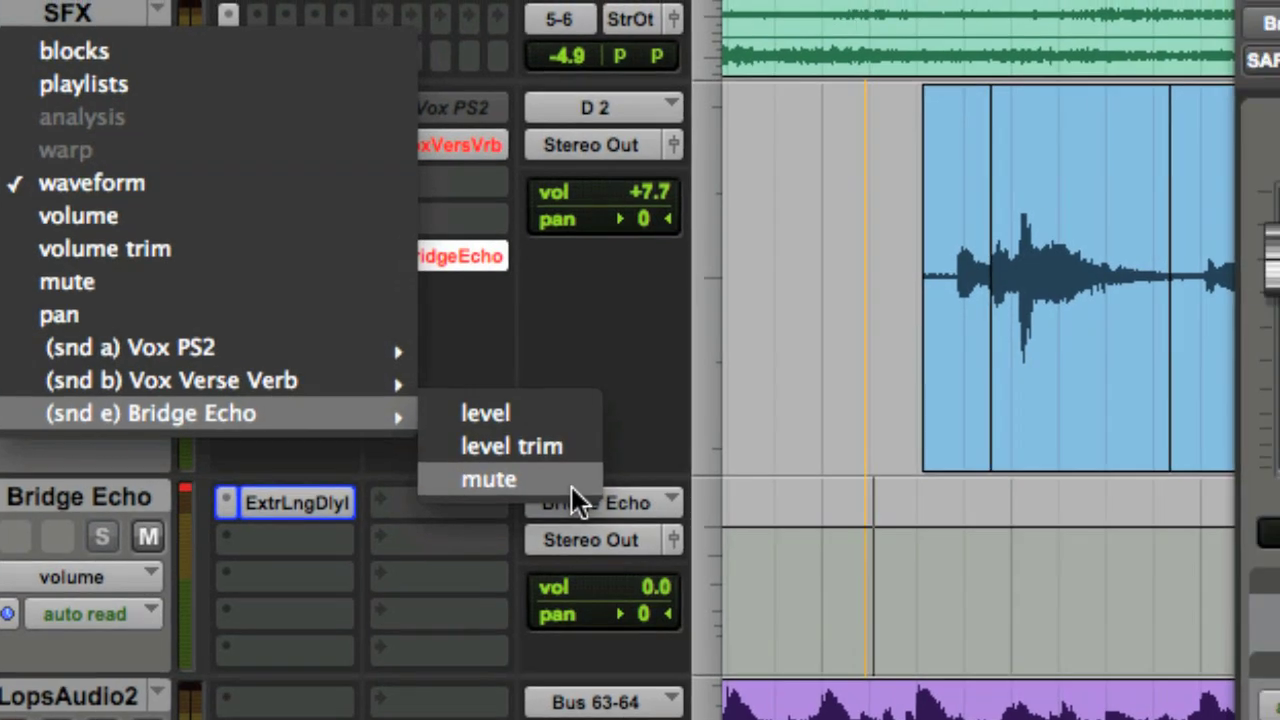
left_click(609, 481)
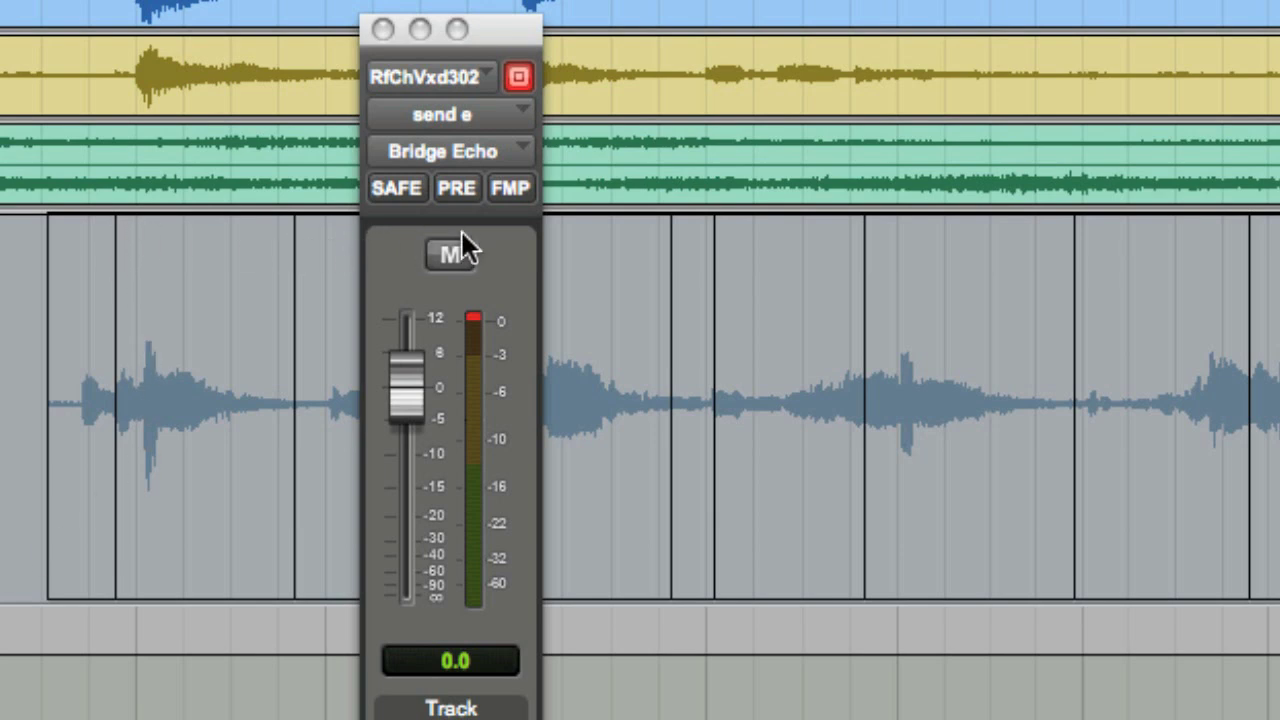
left_click(452, 255)
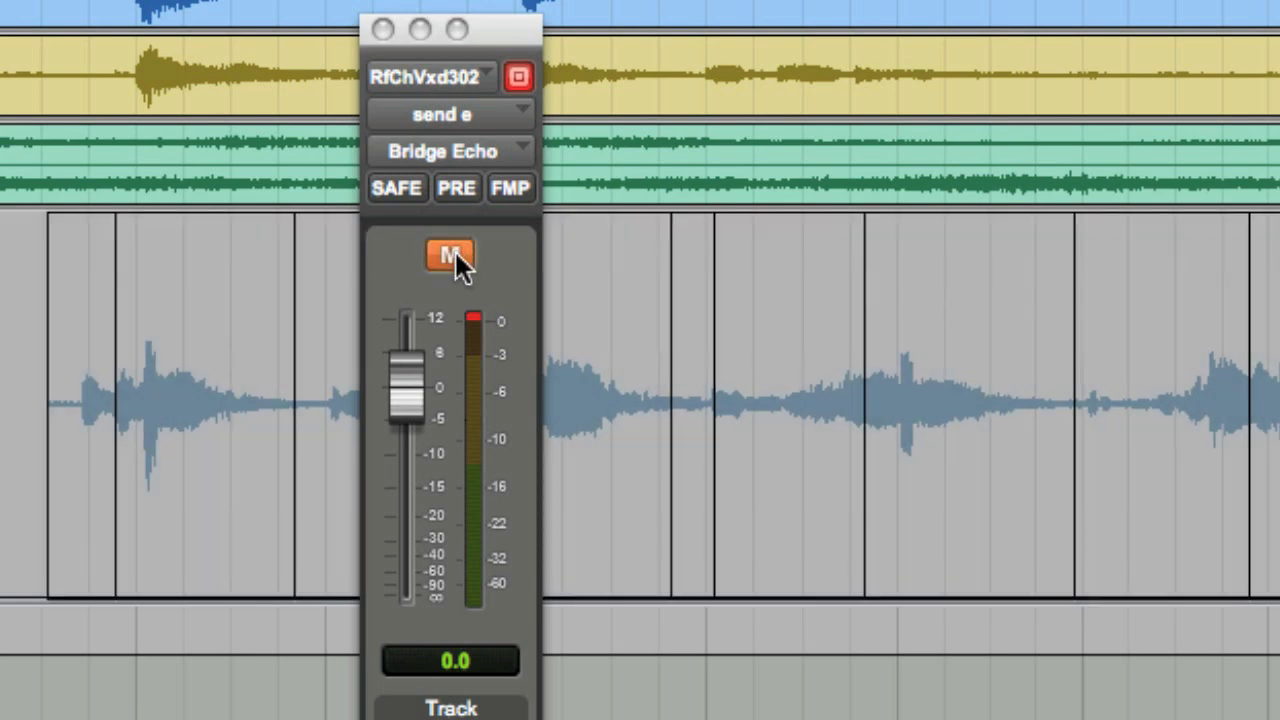
left_click_drag(548, 22, 0, 14)
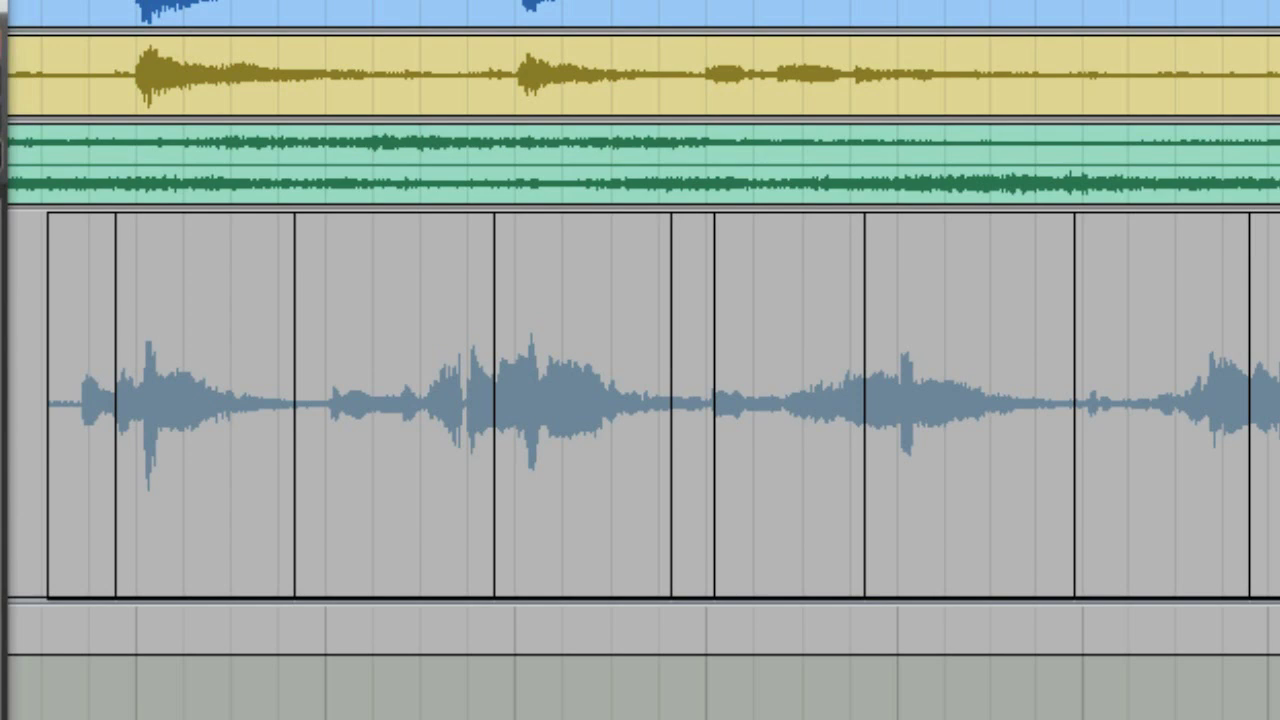
Unmute the Bridge Echo send in the mute automation over the four separated phrase endings of the bridge vocal.
double_click(202, 361)
left_click(199, 409)
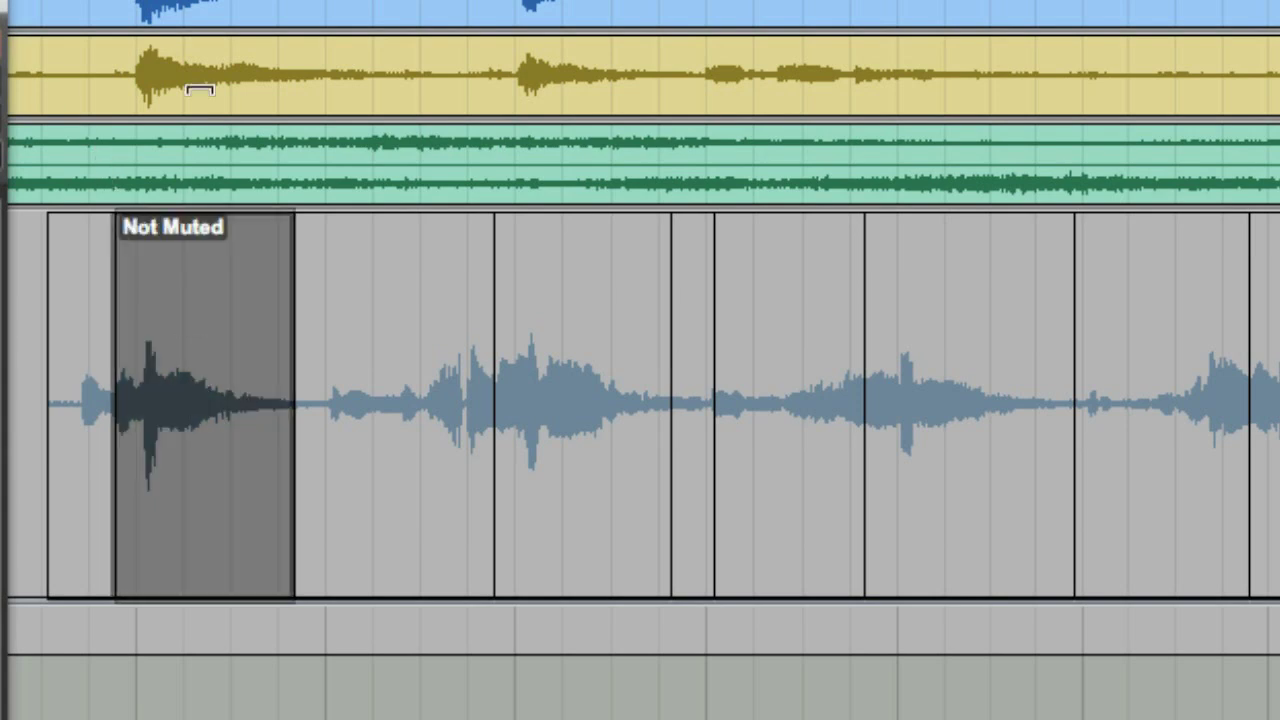
double_click(563, 380)
left_click(589, 429)
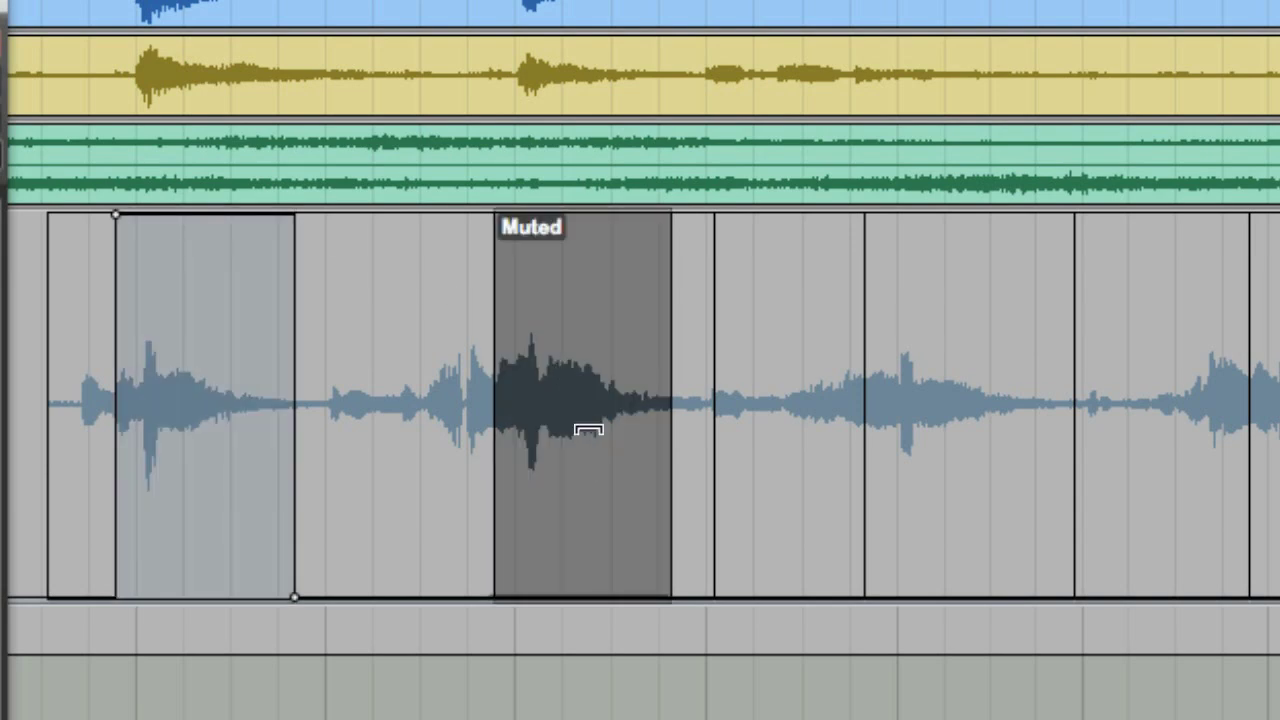
double_click(933, 441)
left_click(920, 451)
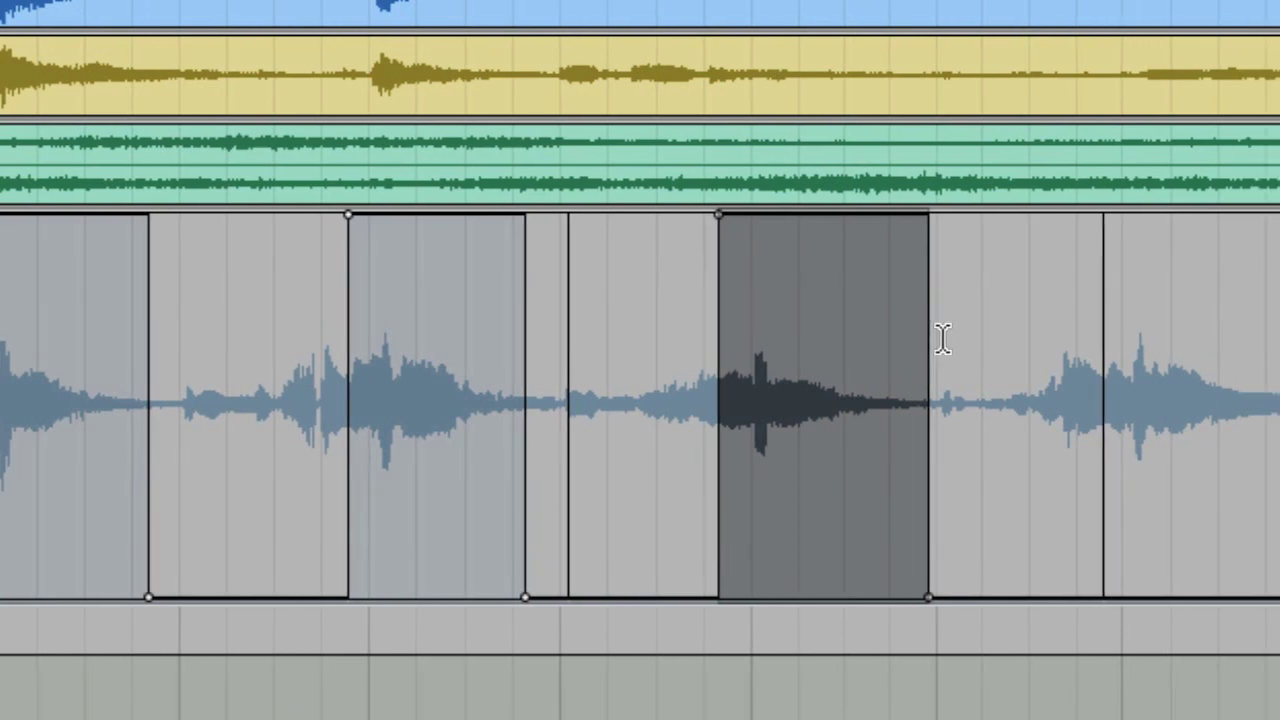
double_click(1086, 437)
left_click(1080, 448)
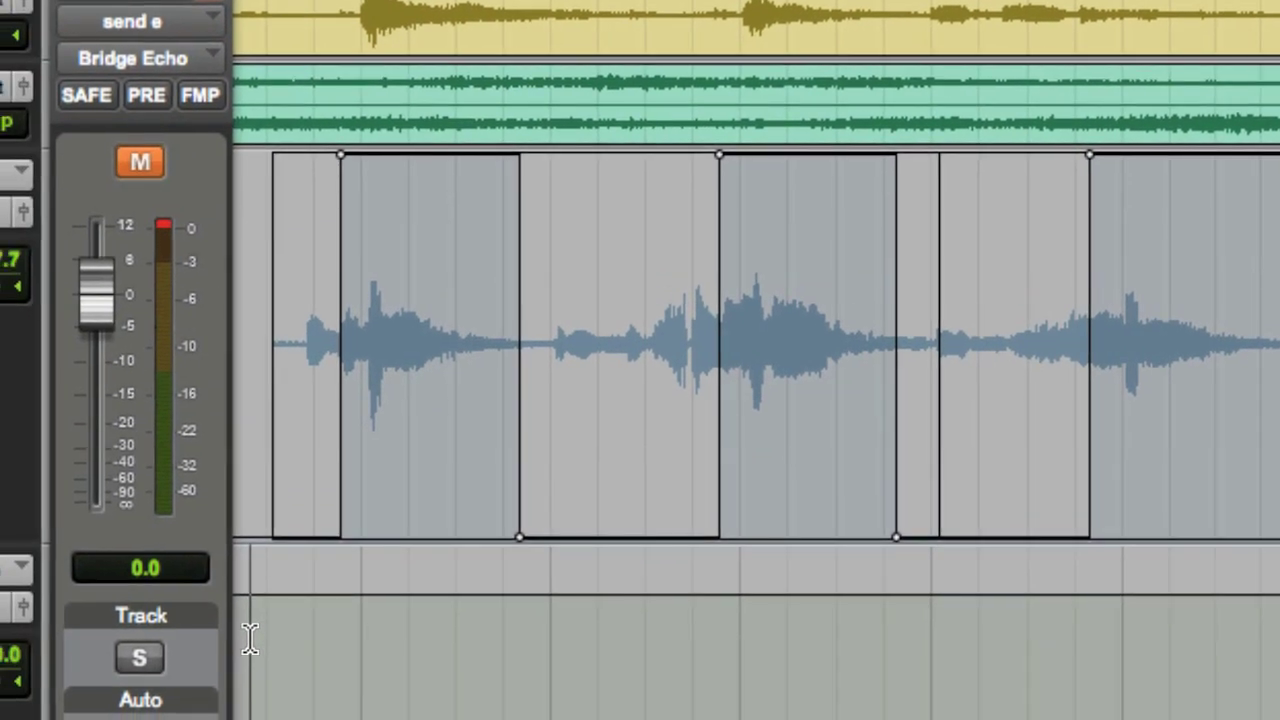
Play the bridge to check the echo on the phrase endings and close the Bridge Echo send window.
key("space")
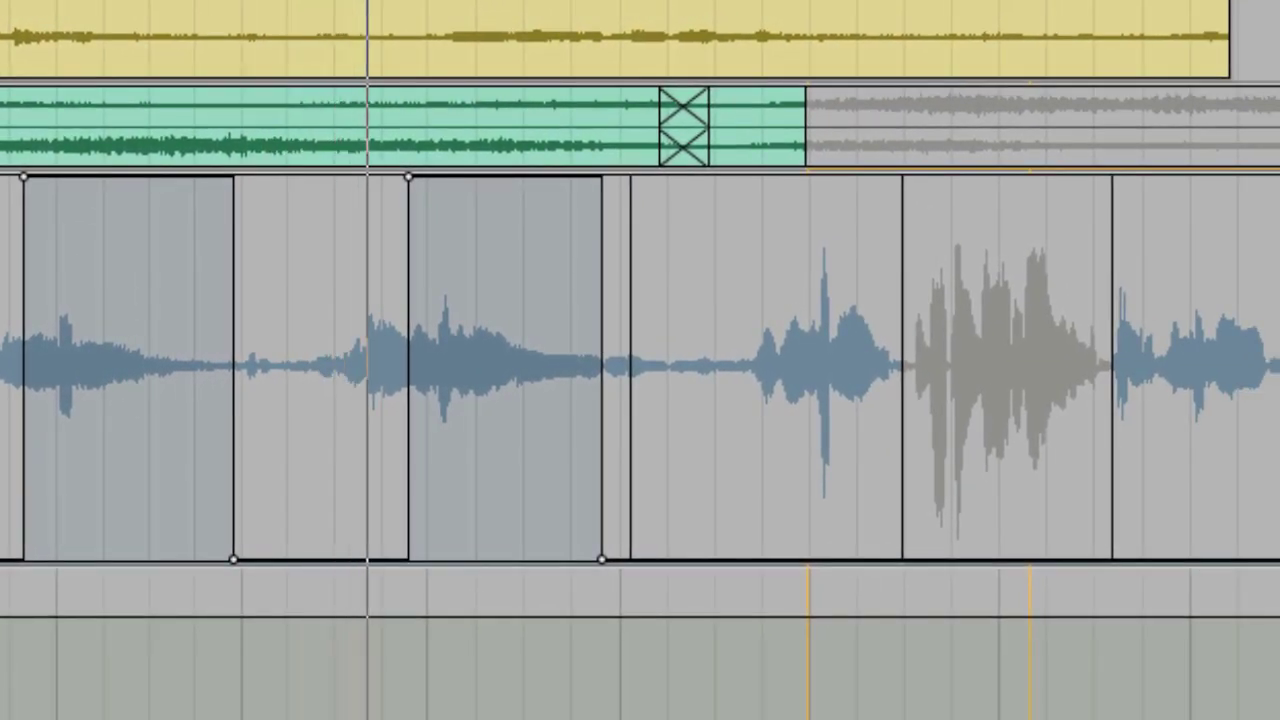
key("space")
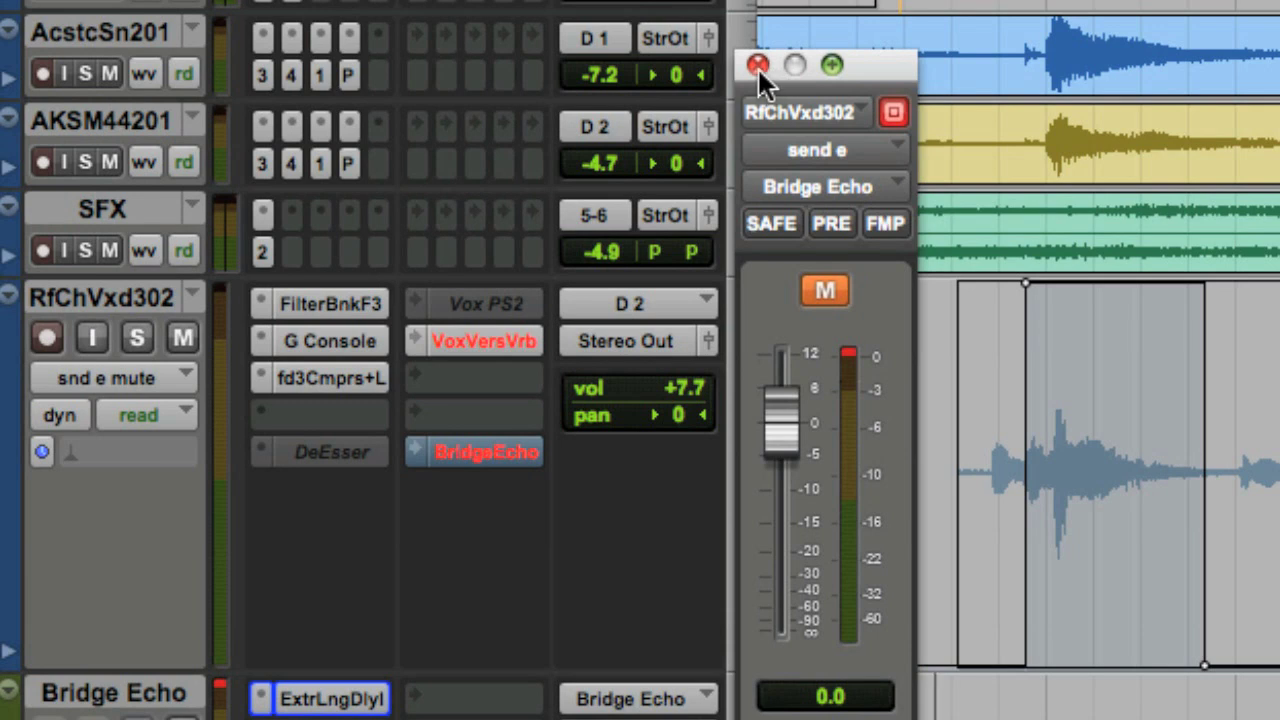
left_click(757, 66)
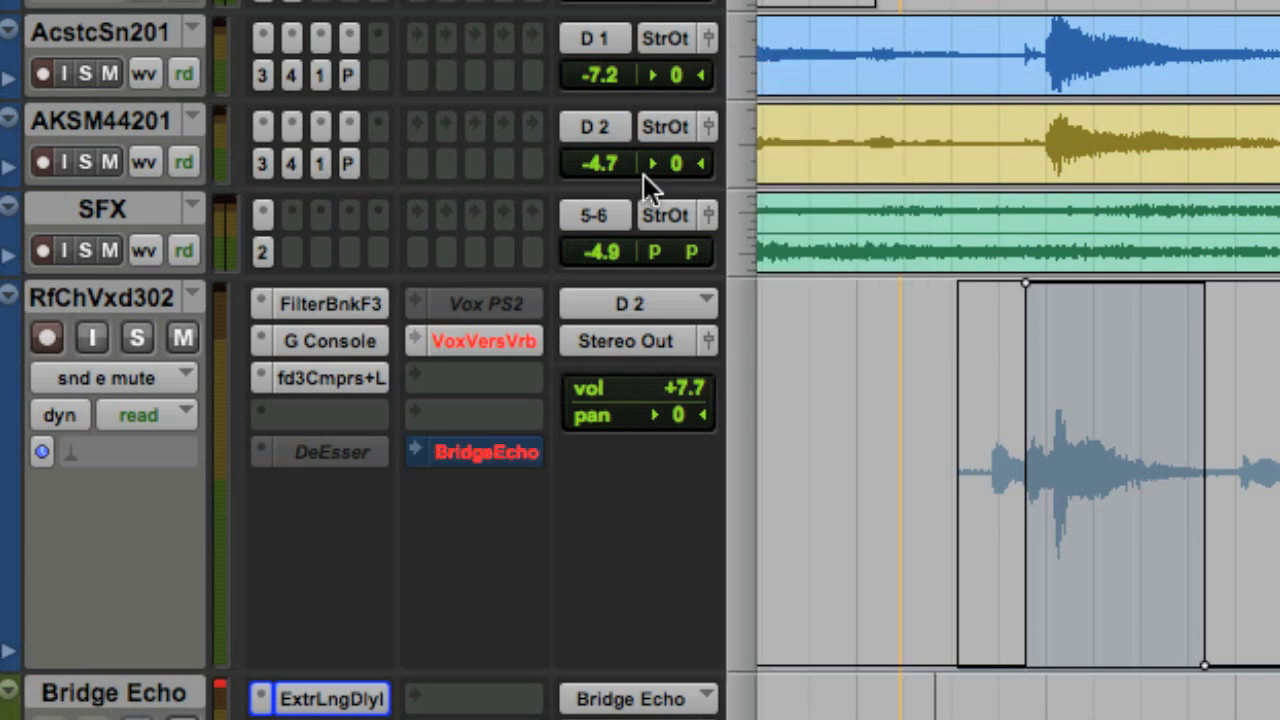
Switch the RfChVxd302 track to waveform view and heal the separations across the bridge vocal.
left_click(110, 380)
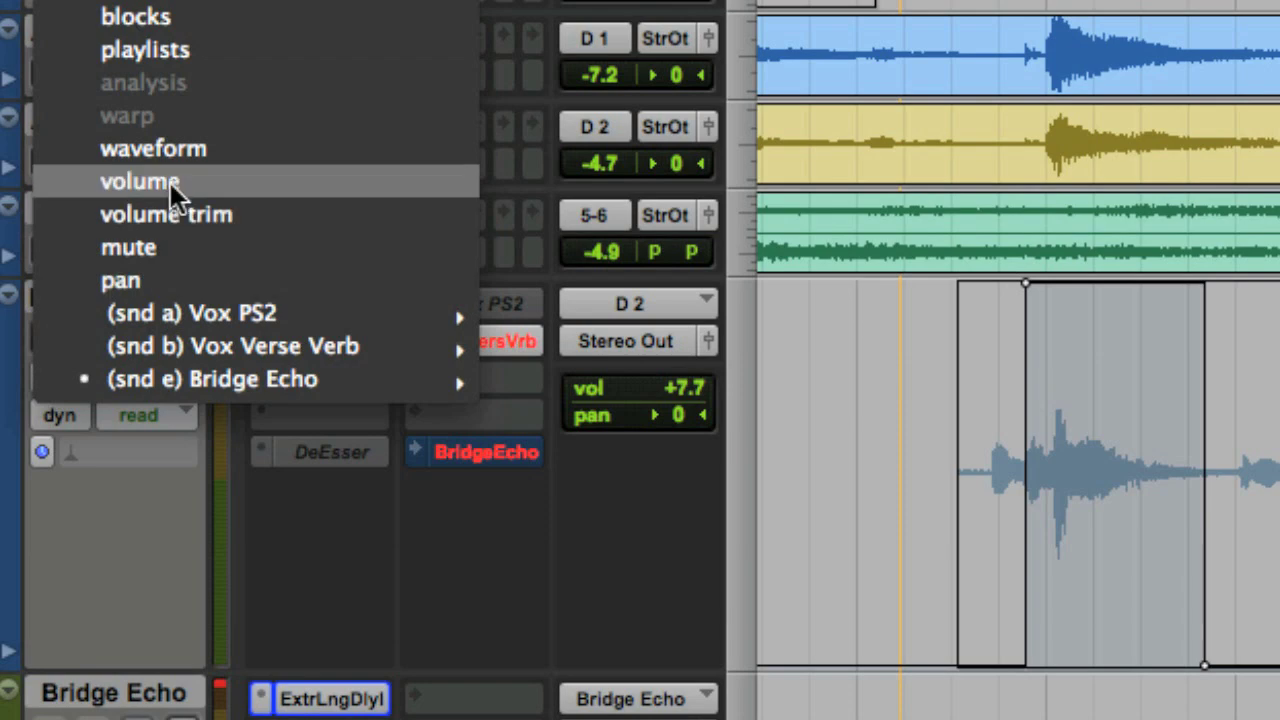
left_click(172, 150)
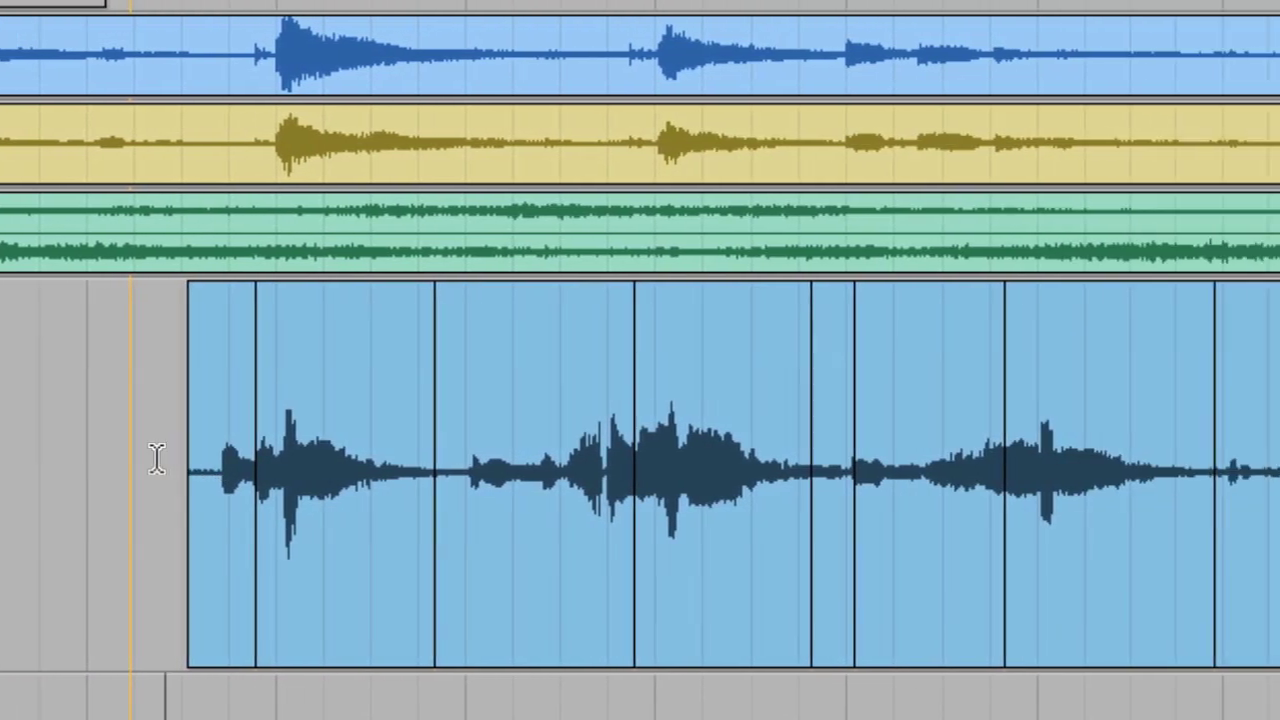
left_click_drag(157, 458, 1279, 525)
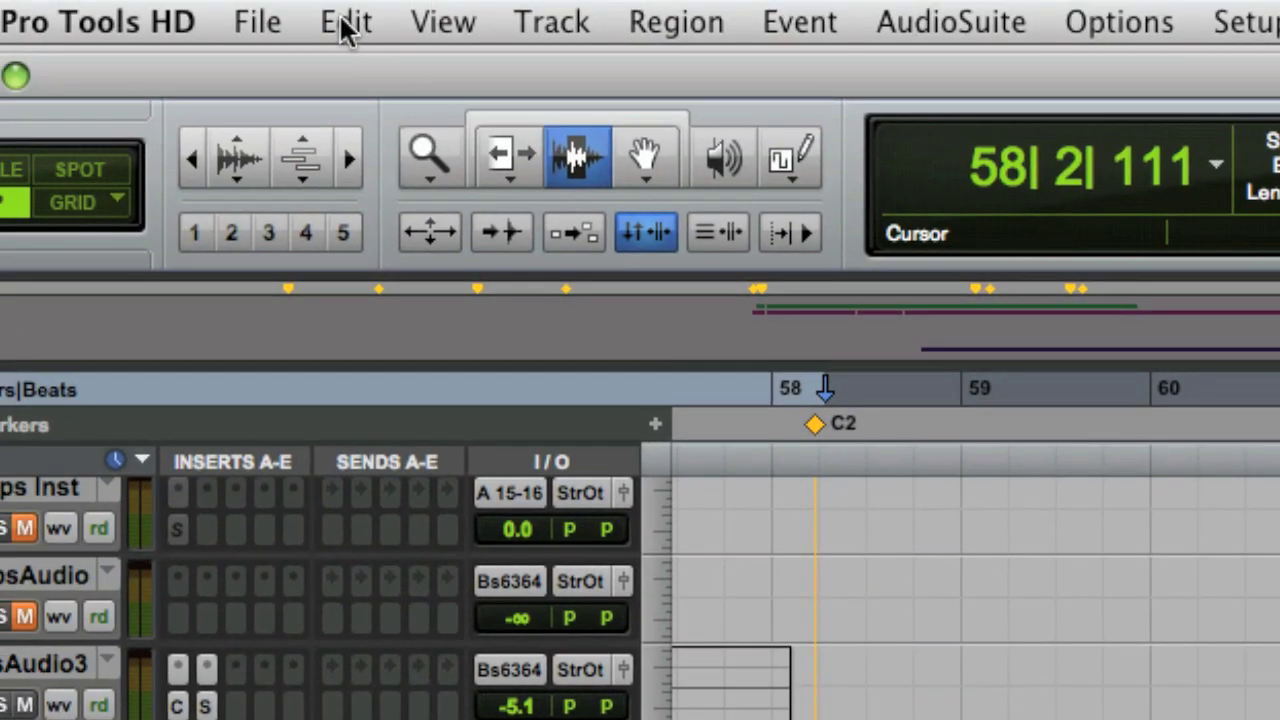
left_click(343, 24)
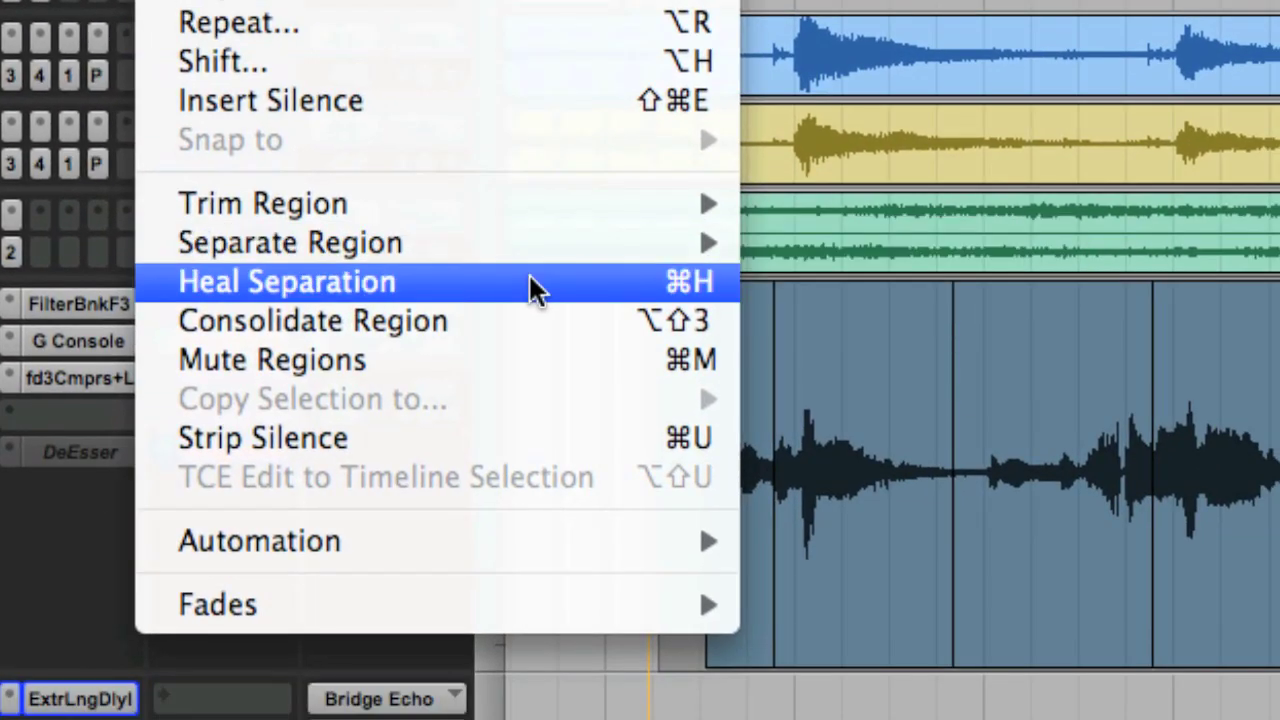
left_click(530, 280)
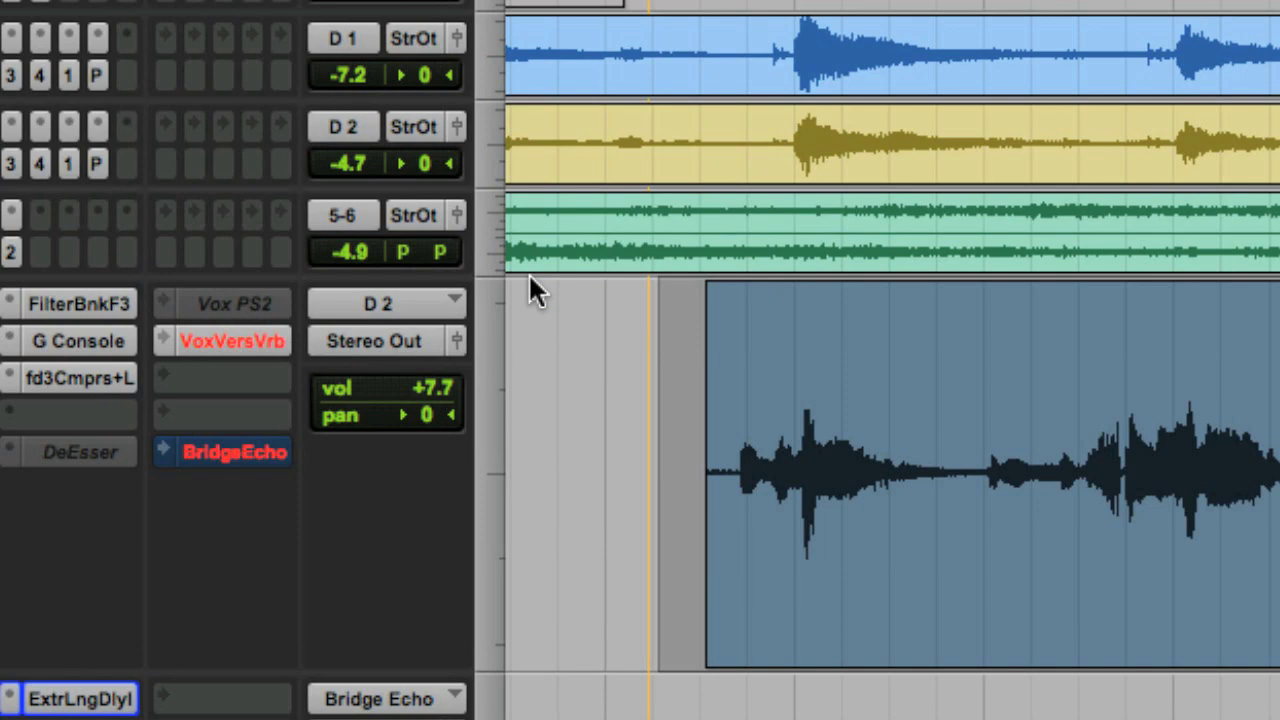
left_click(650, 390)
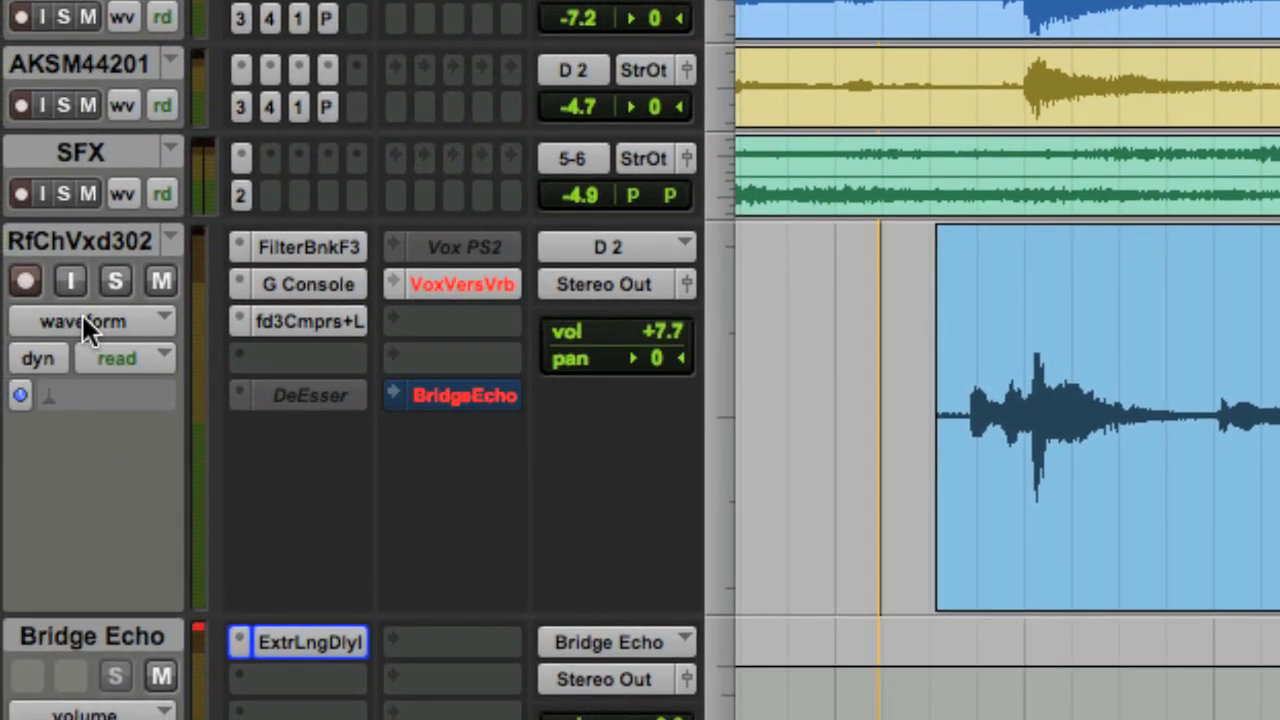
Return the RfChVxd302 track to the mute automation view of its Bridge Echo send.
left_click(78, 323)
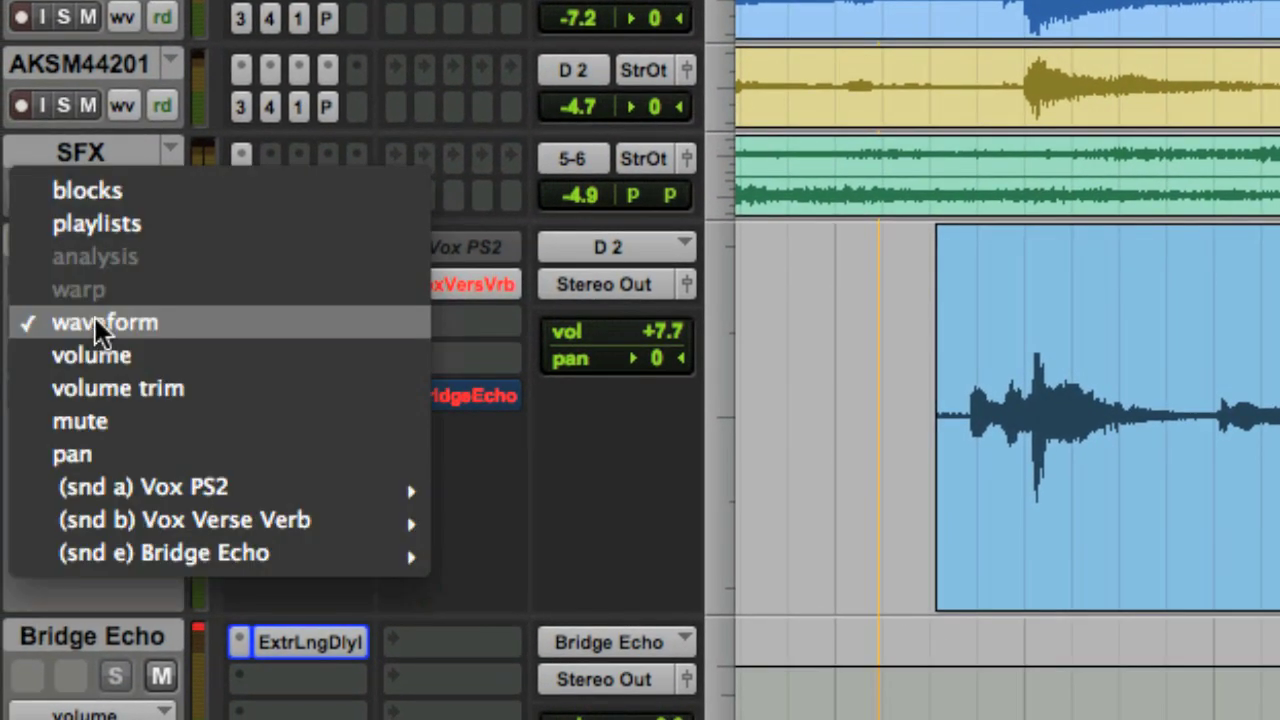
mouse_move(274, 560)
left_click(548, 622)
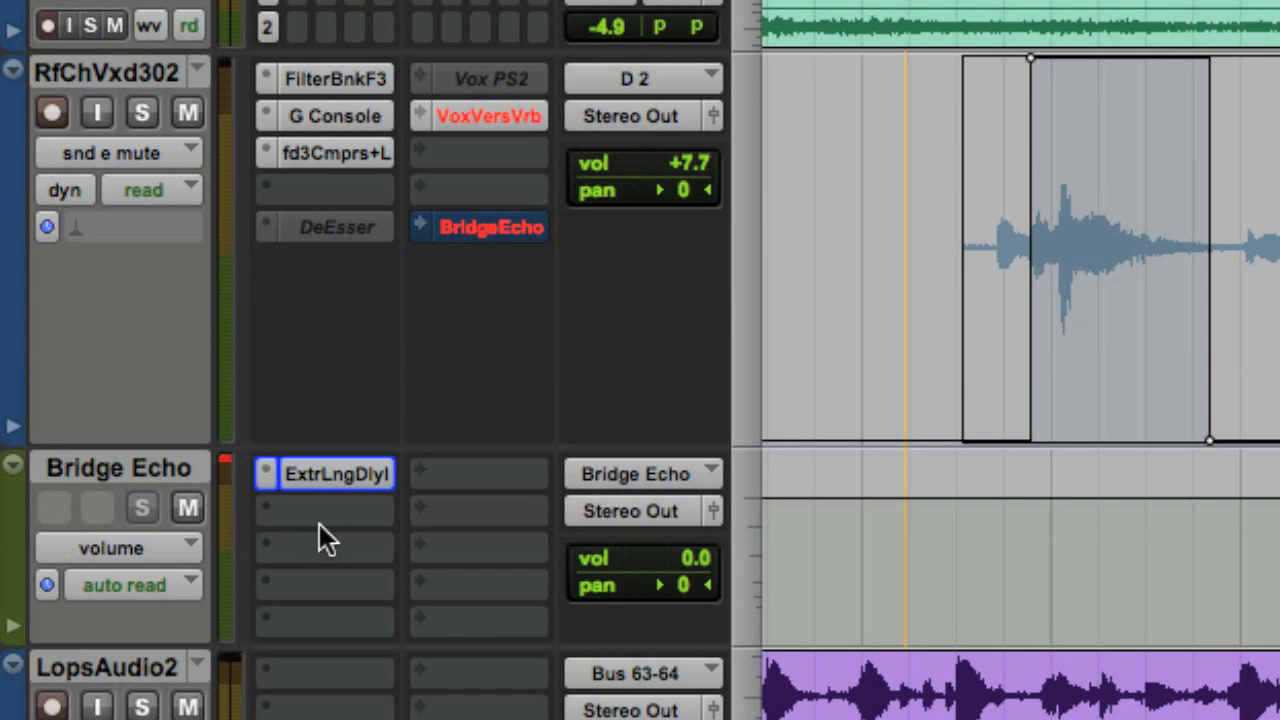
Insert the TDM EQ 3 7-Band (mono) after the delay on the Bridge Echo track.
left_click(305, 518)
mouse_move(393, 585)
mouse_move(664, 578)
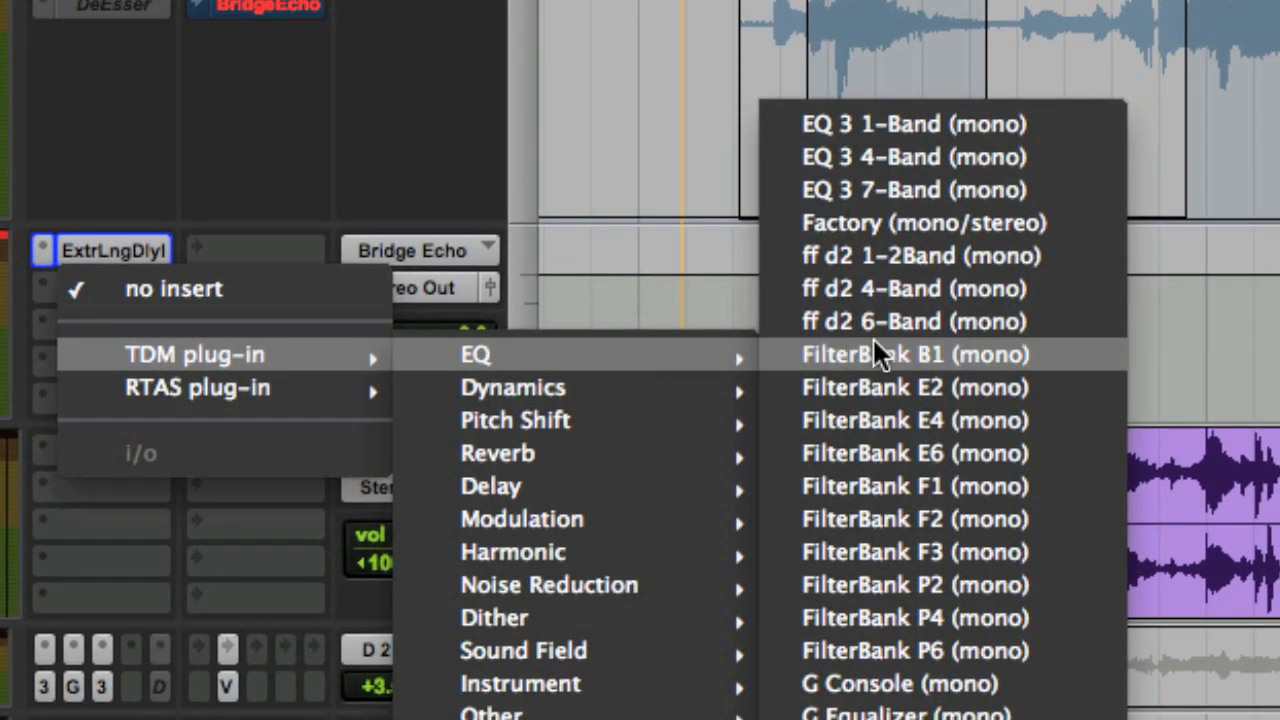
left_click(1098, 200)
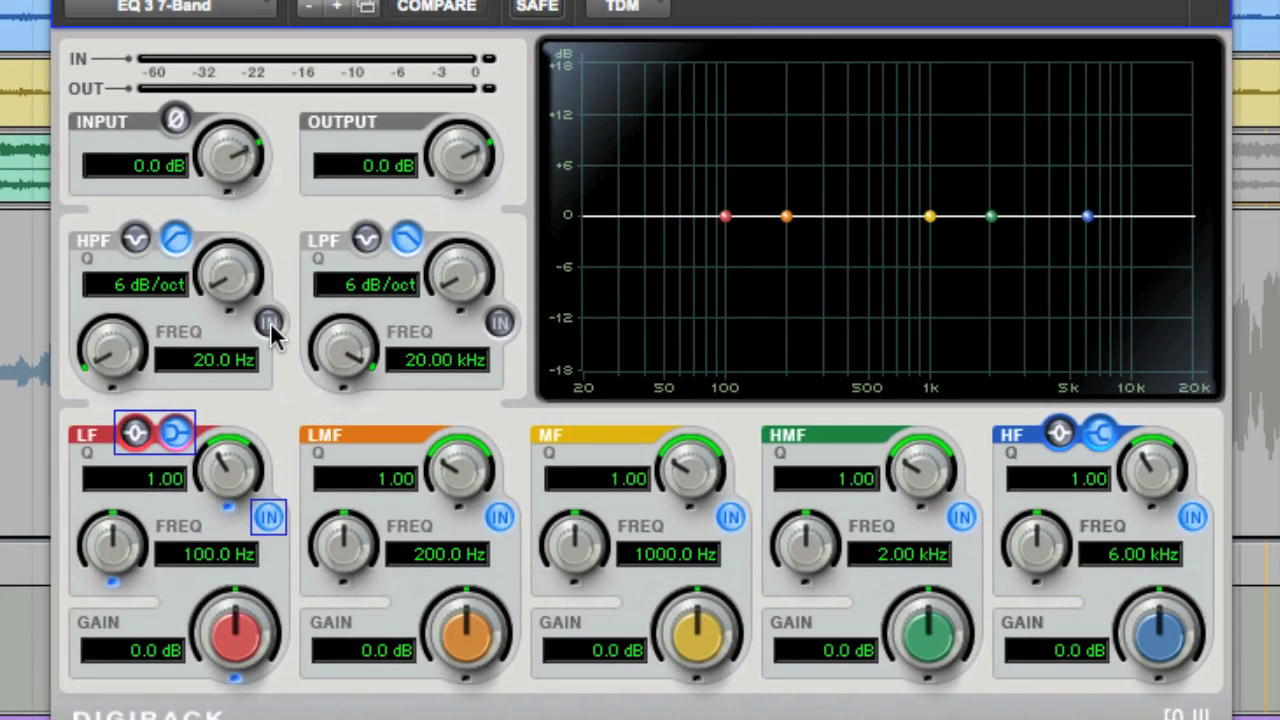
Enable the EQ's high-pass filter at 313.3 Hz and low-pass filter at 3.02 kHz, both with 24 dB/oct slopes.
left_click(270, 324)
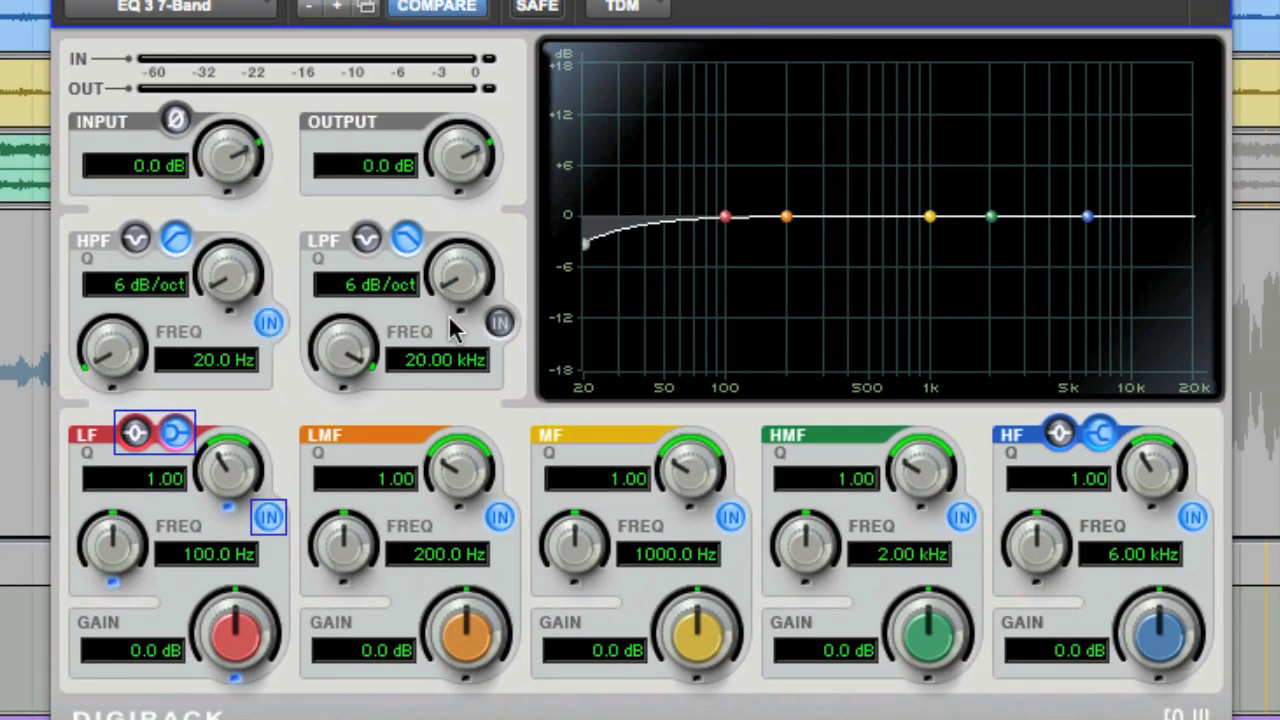
left_click(501, 323)
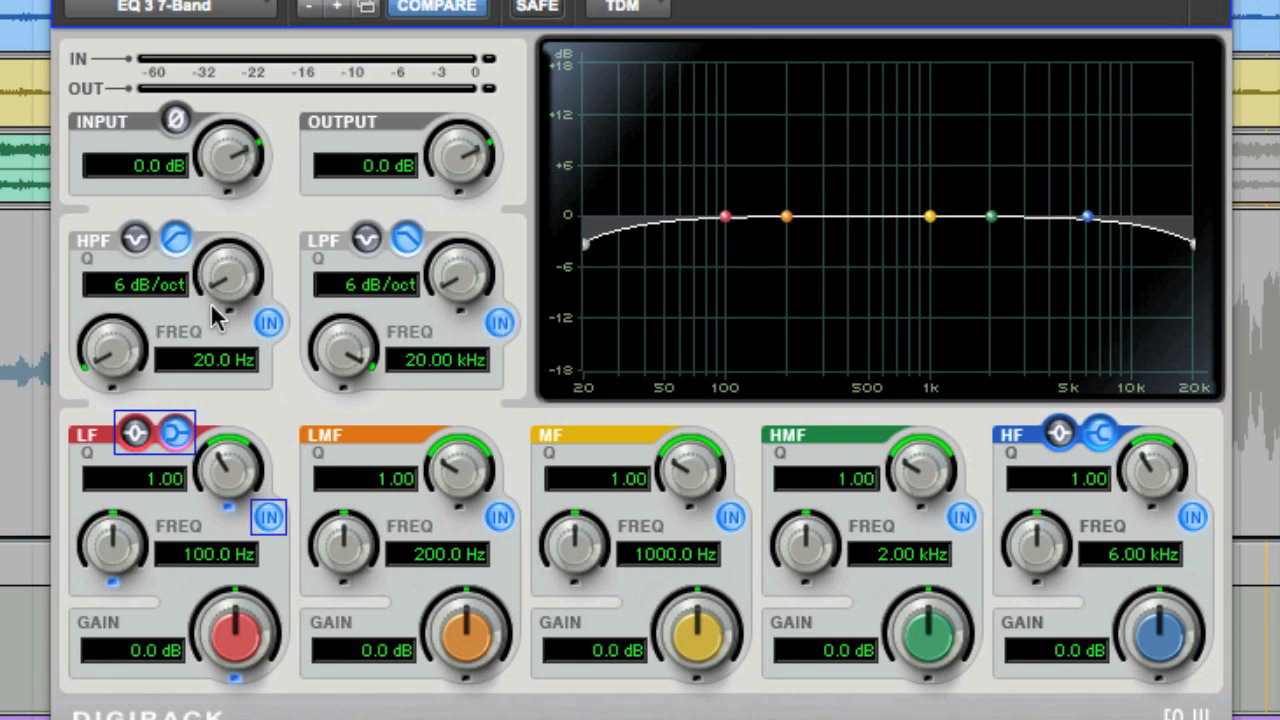
left_click_drag(214, 297, 222, 45)
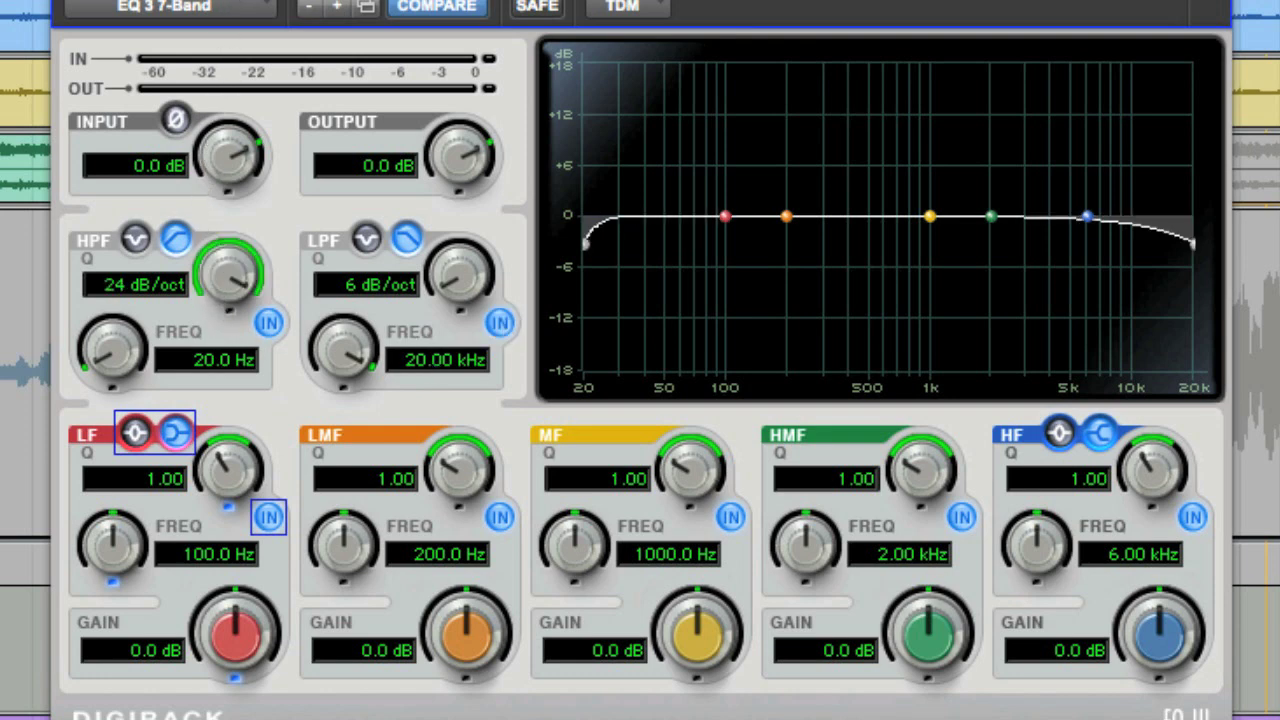
left_click_drag(452, 285, 455, 5)
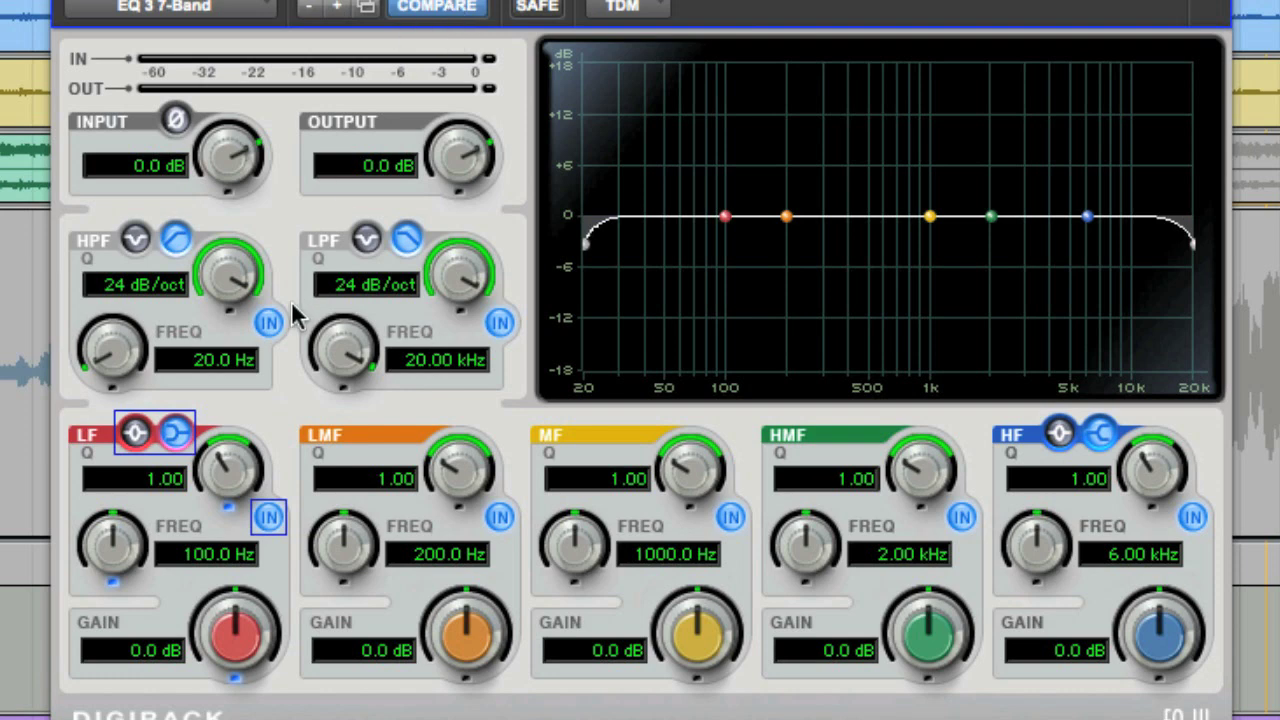
left_click_drag(120, 370, 128, 194)
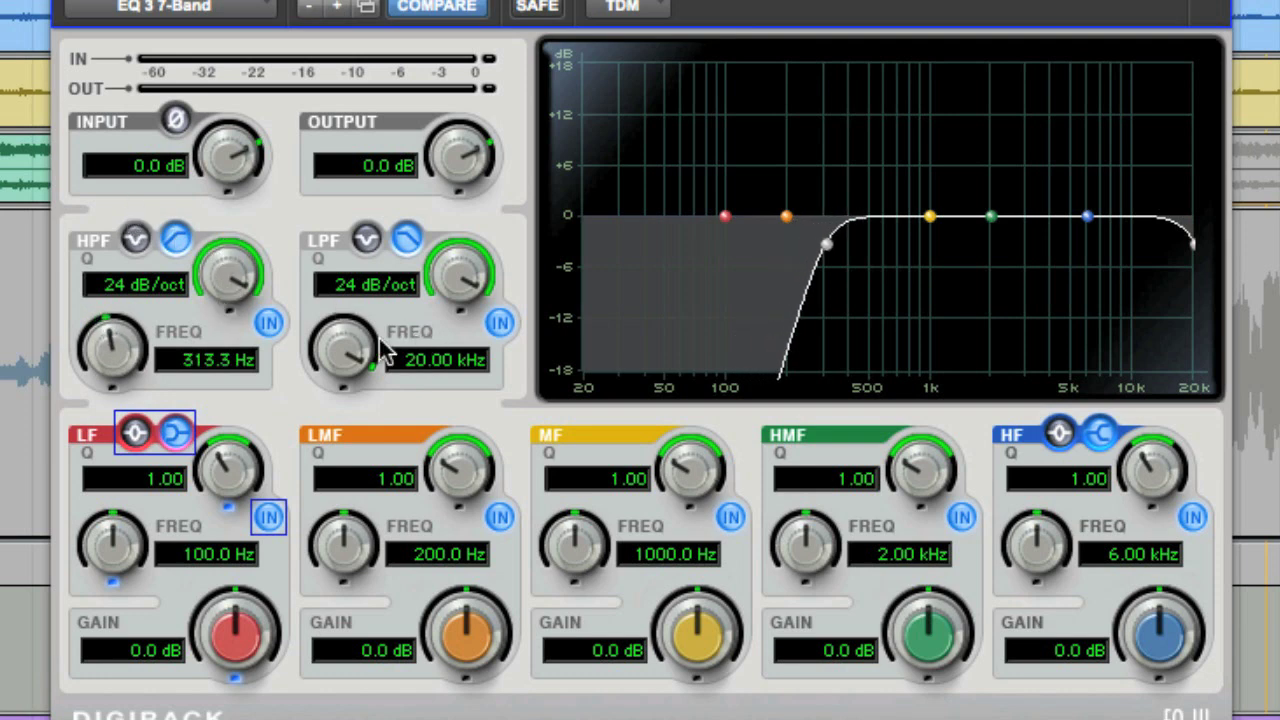
left_click_drag(350, 352, 321, 468)
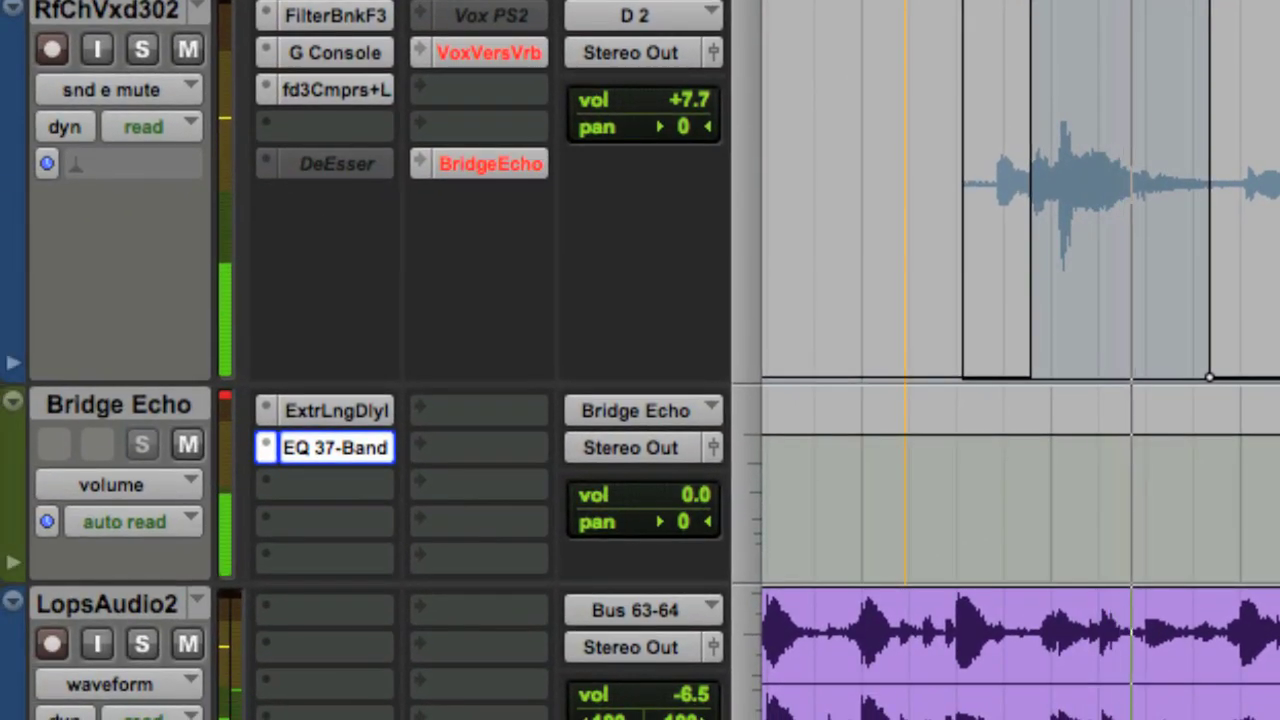
Raise the Bridge Echo track's volume to +3.5 dB and a little beyond during playback.
left_click_drag(704, 496, 698, 480)
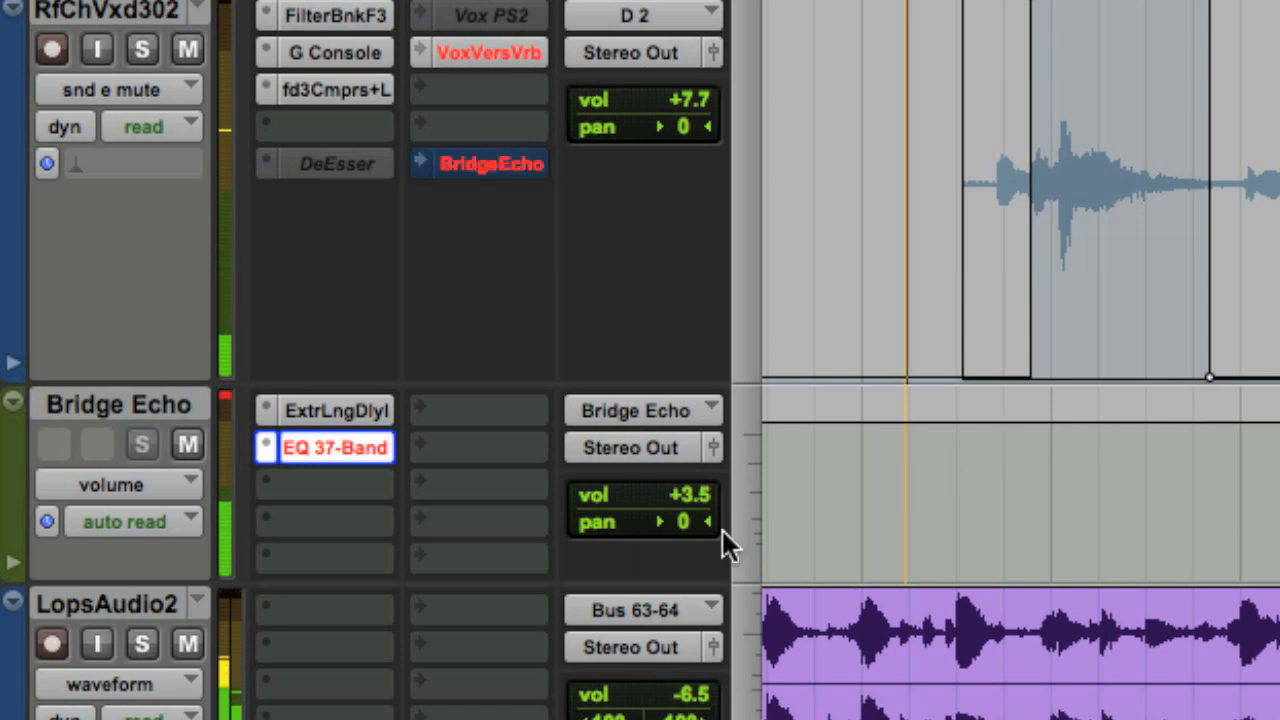
left_click_drag(699, 497, 706, 488)
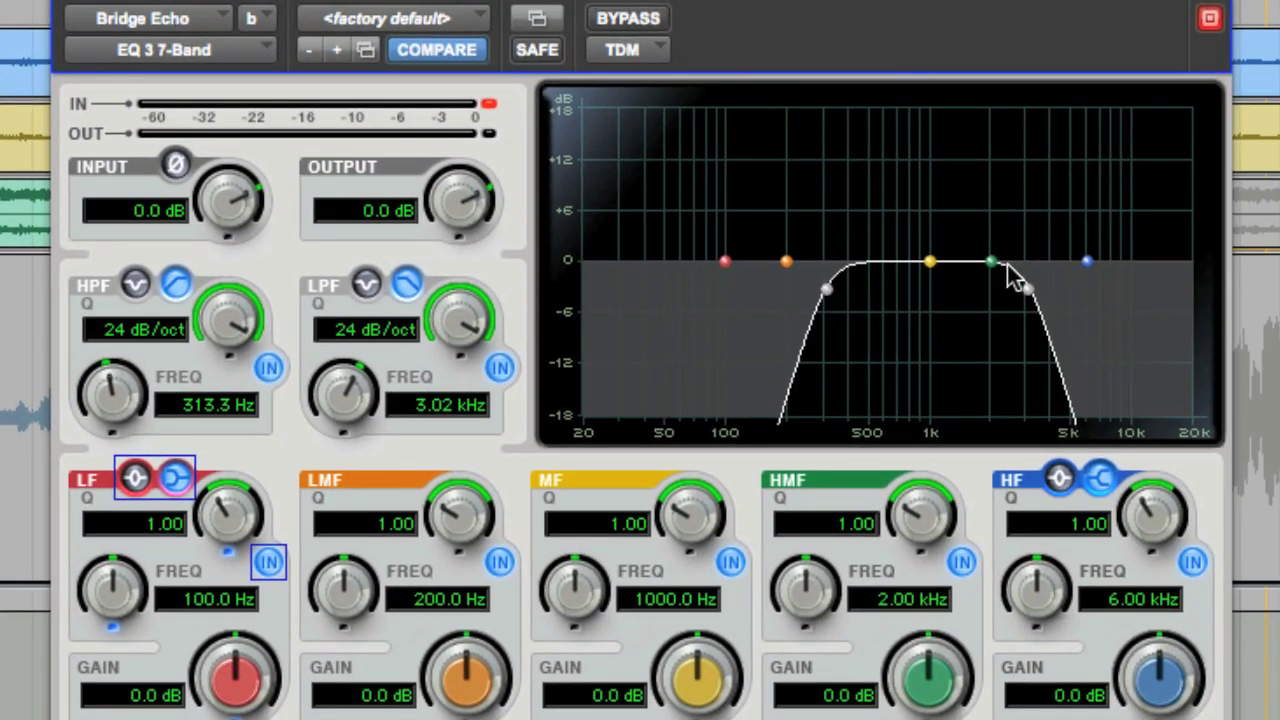
Boost the EQ's HMF band by 3.5 dB at 2.14 kHz with a Q of 2.18 and close the EQ.
left_click_drag(993, 263, 997, 233)
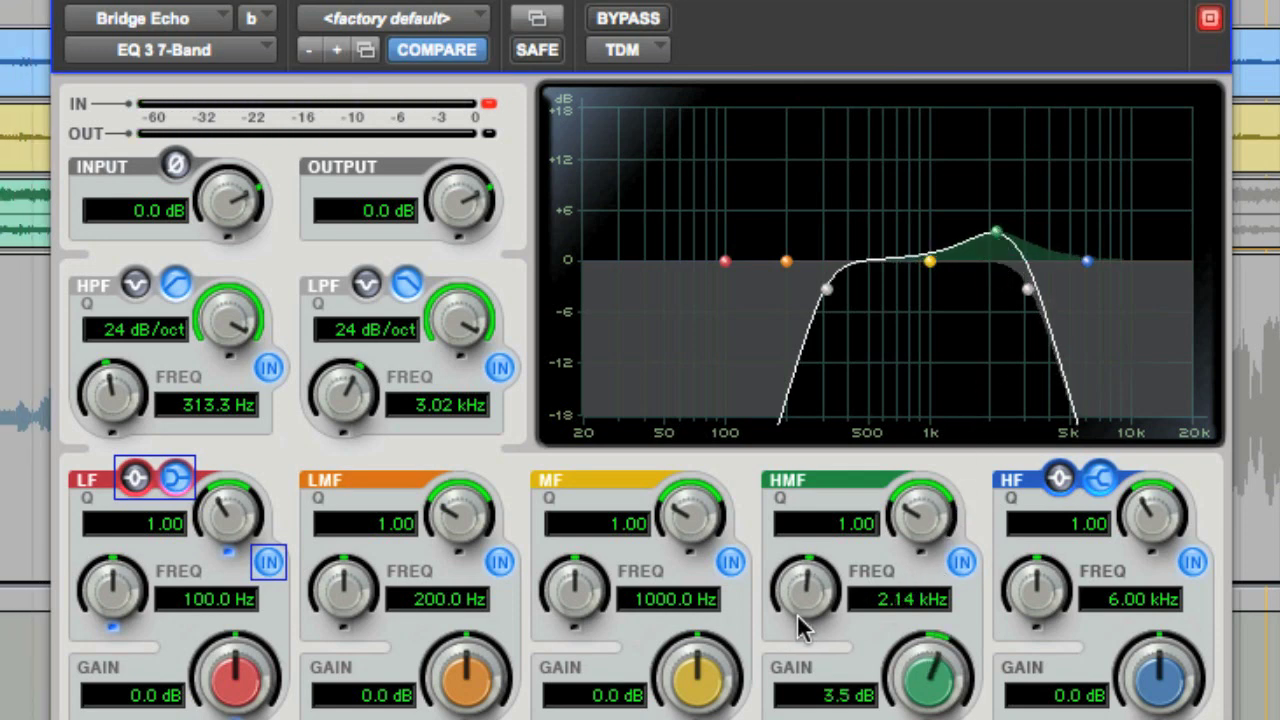
left_click_drag(914, 516, 927, 467)
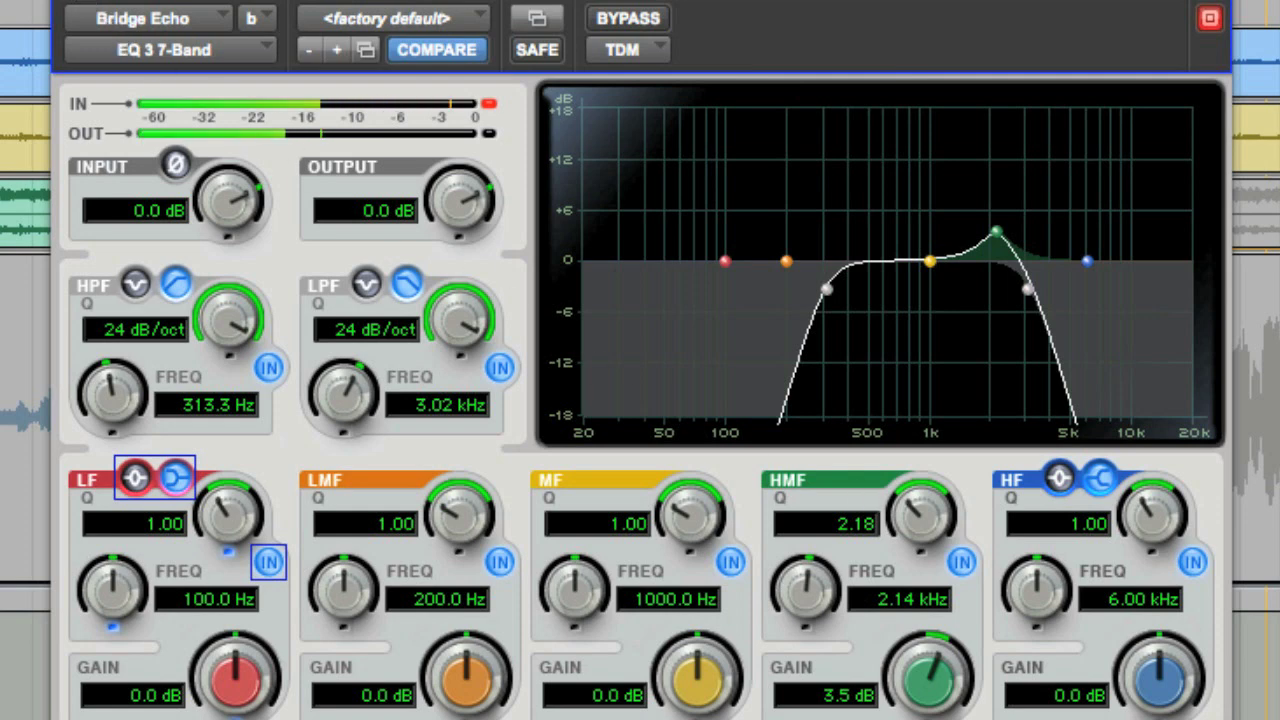
left_click(62, 2)
key("space")
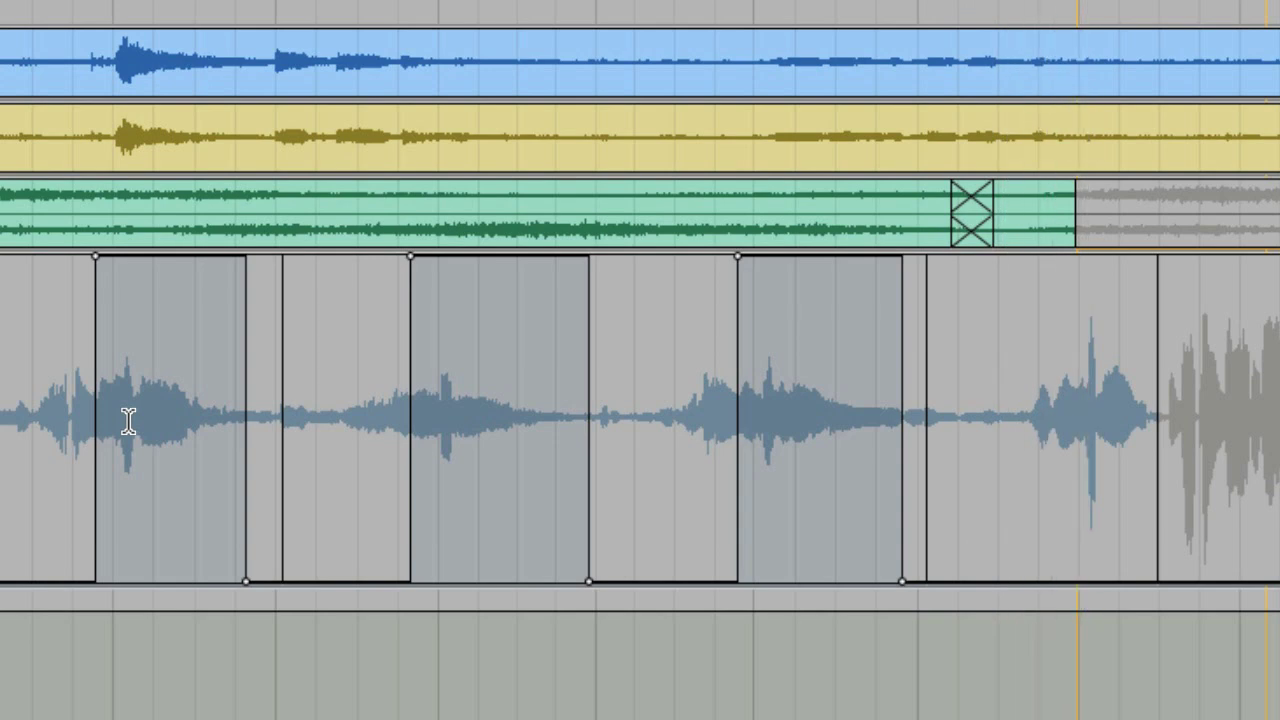